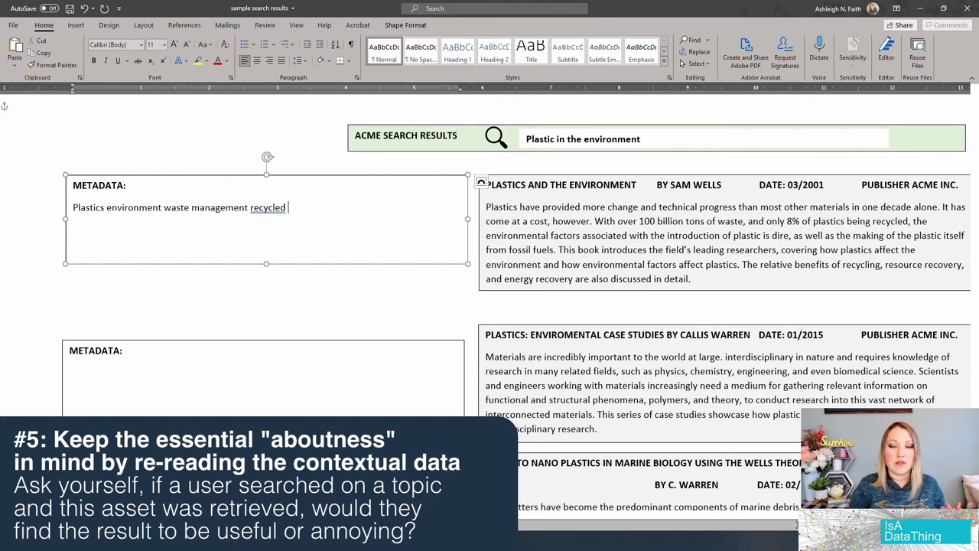
# - Add the keywords effects on enviro, enviro factors, resource recovery, energy recovery and fossil fuels to the first metadata box, correcting spelling and spacing
pyautogui.write('effects on en')
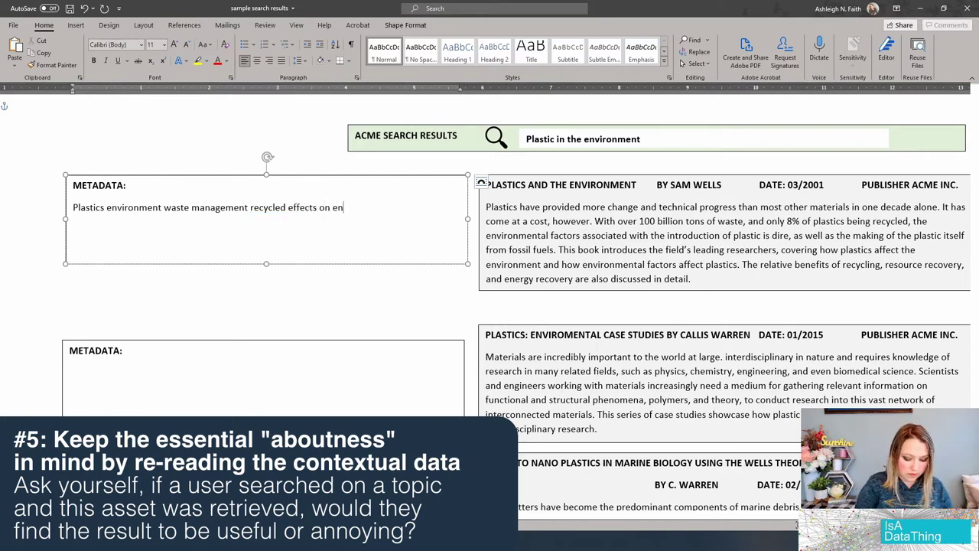
pyautogui.write('viro')
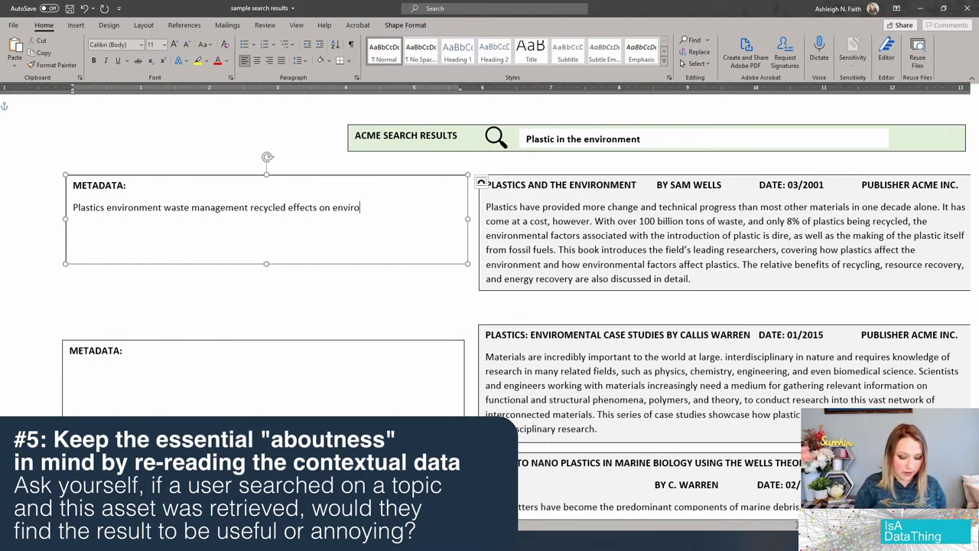
pyautogui.write('enviro factorsresource recov')
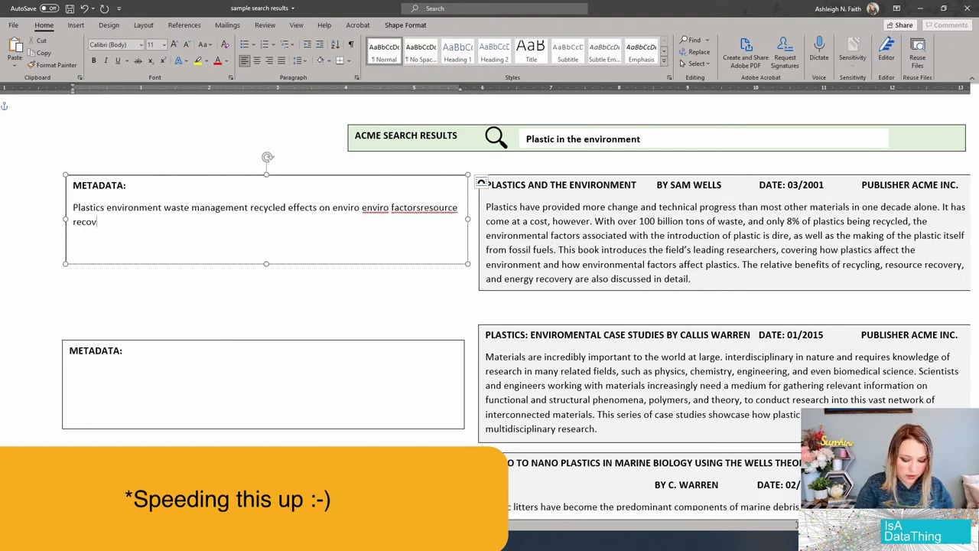
pyautogui.write('ery energy recovery fossil fuels')
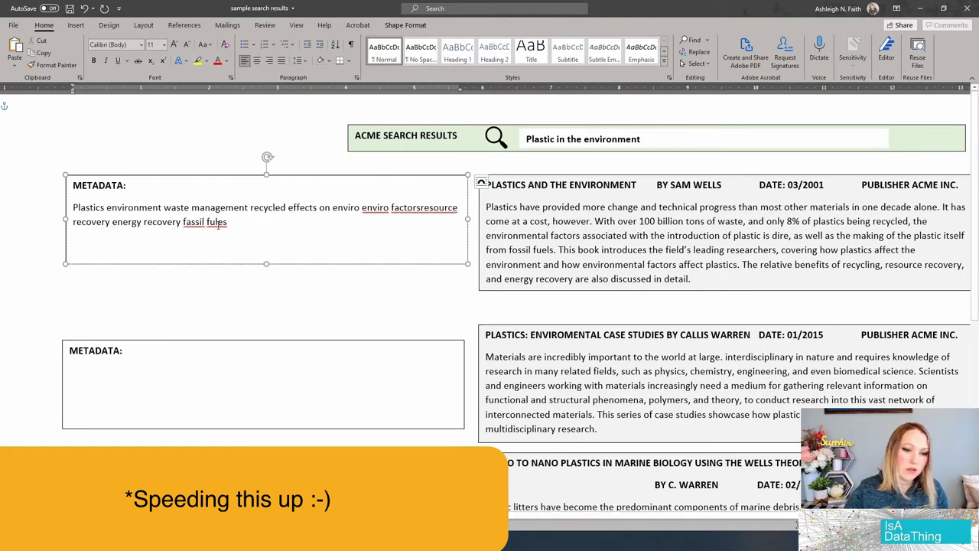
pyautogui.click(420, 207)
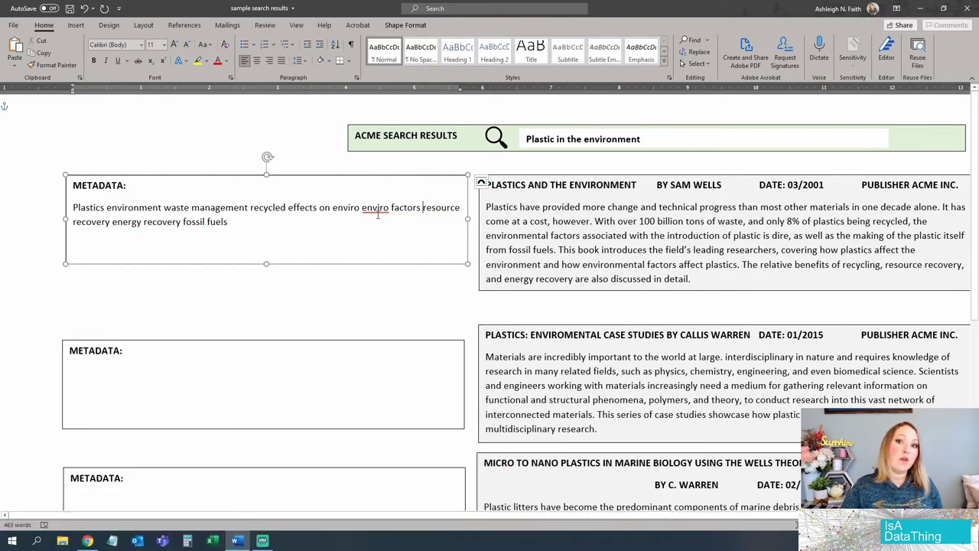
# - Switch to the AGROVOC thesaurus in Chrome, place its window beside the metadata box, and look up the plastics concept
pyautogui.click(87, 541)
pyautogui.moveTo(242, 42); pyautogui.dragTo(642, 27)
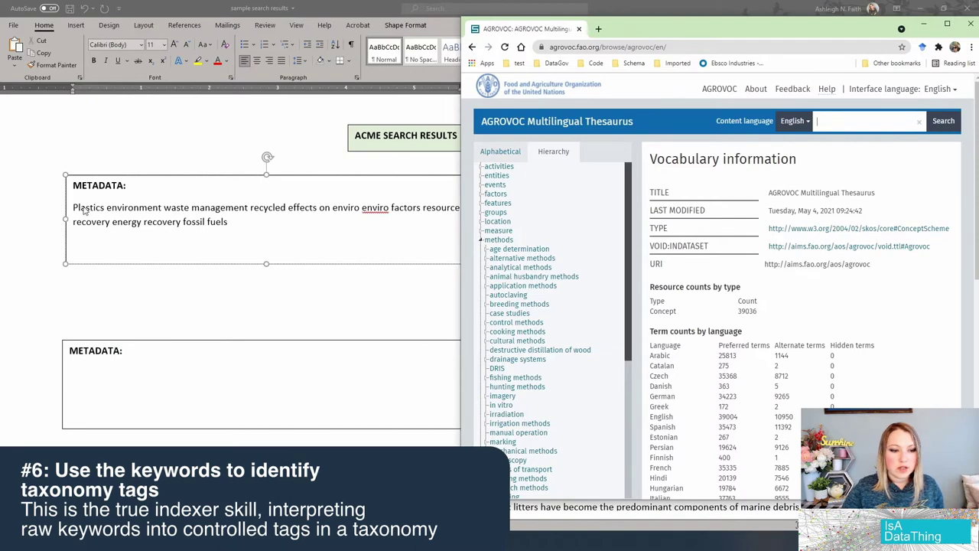
pyautogui.click(819, 120)
pyautogui.write('plastics')
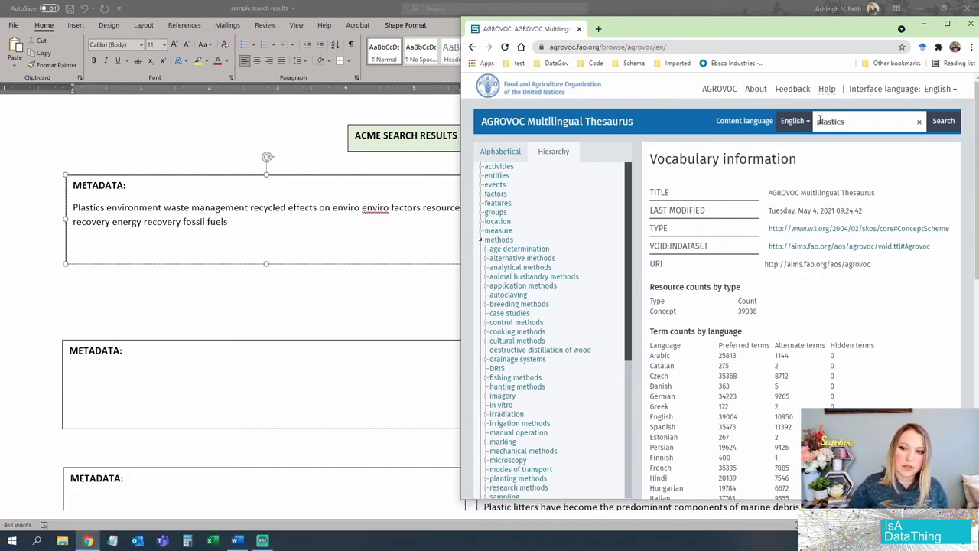
pyautogui.press('Return')
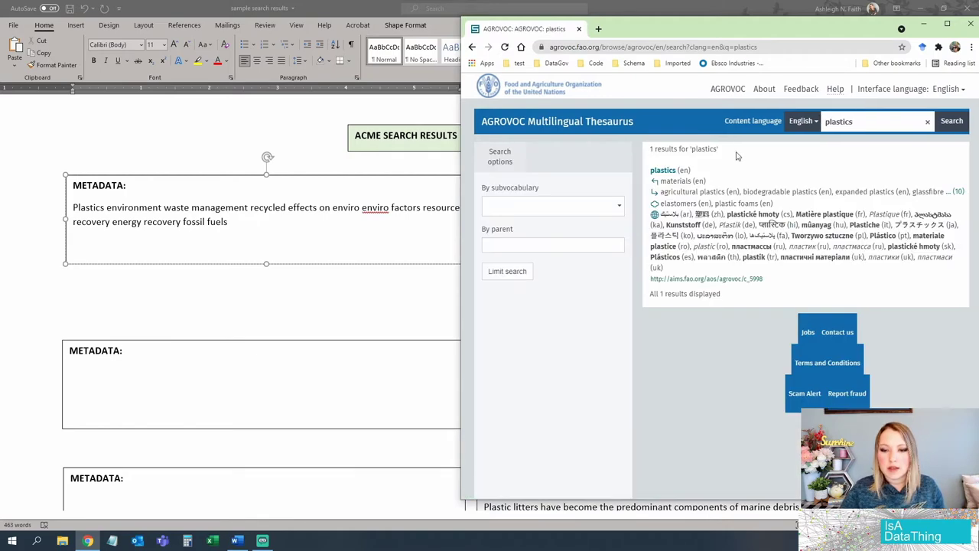
pyautogui.click(659, 172)
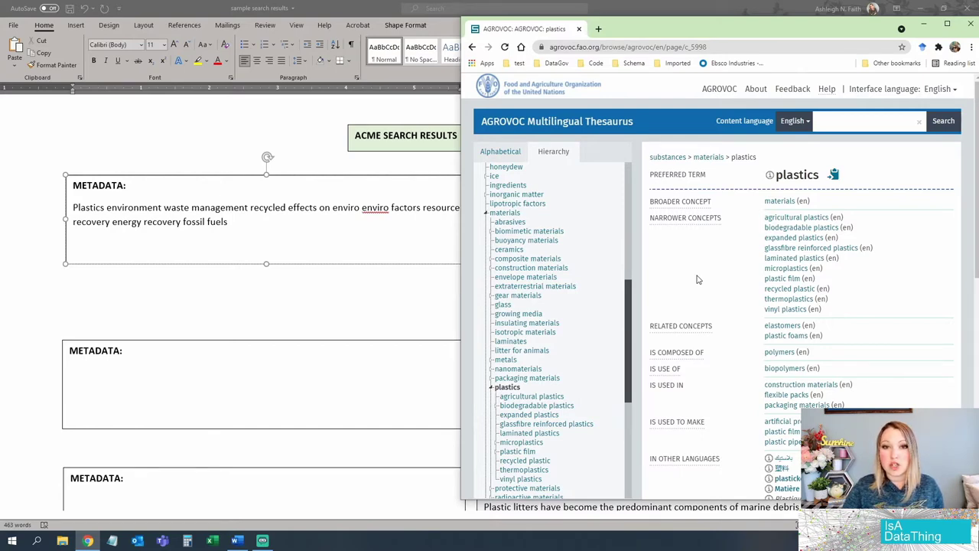
# - Review the plastics concept's related terms and highlight its URI
pyautogui.scroll(-4, 697, 279)
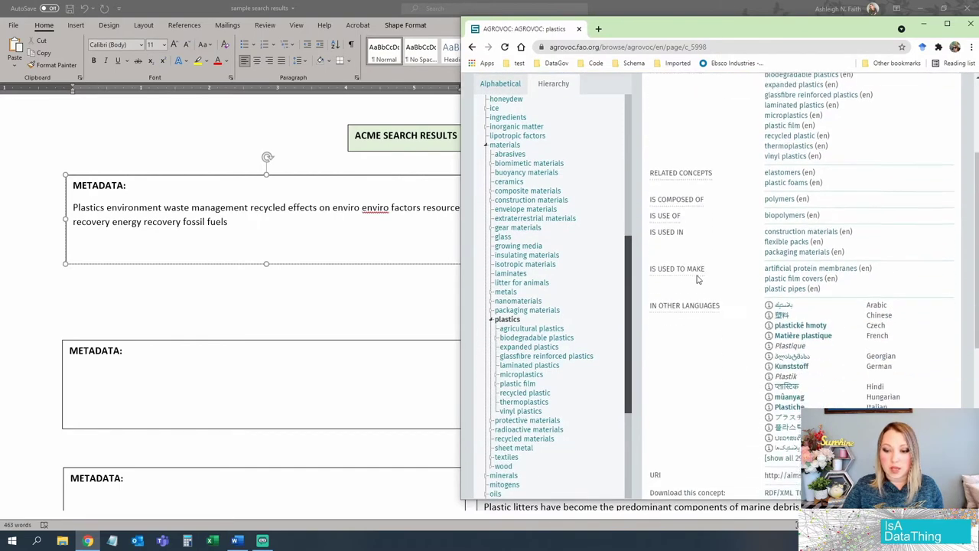
pyautogui.click(905, 375)
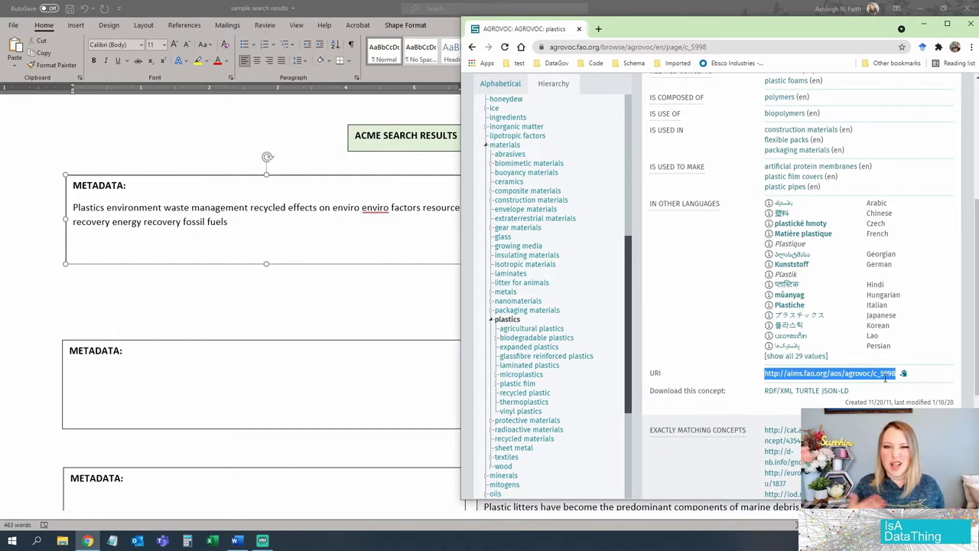
pyautogui.scroll(5, 888, 375)
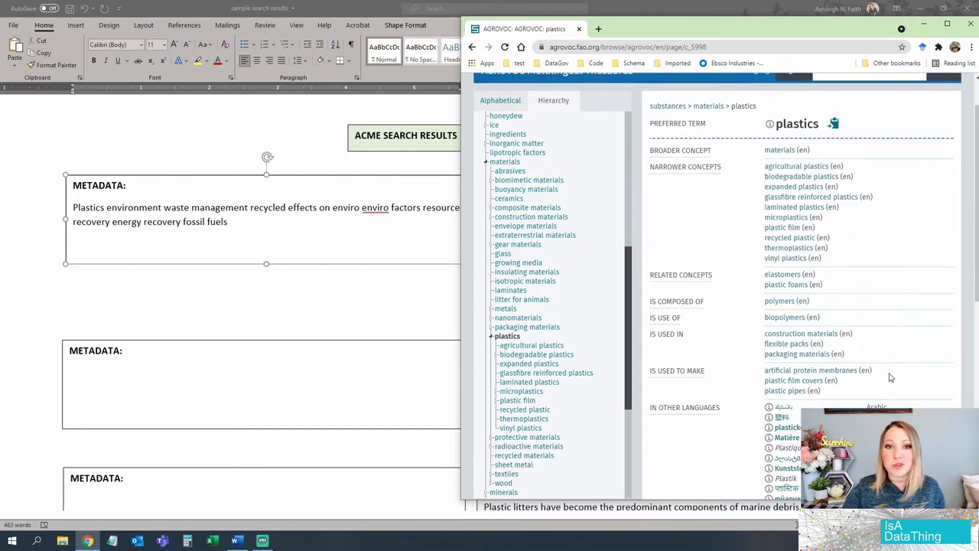
# - Put Plastics on its own line as the first tag in the Word document's first metadata box
pyautogui.click(104, 208)
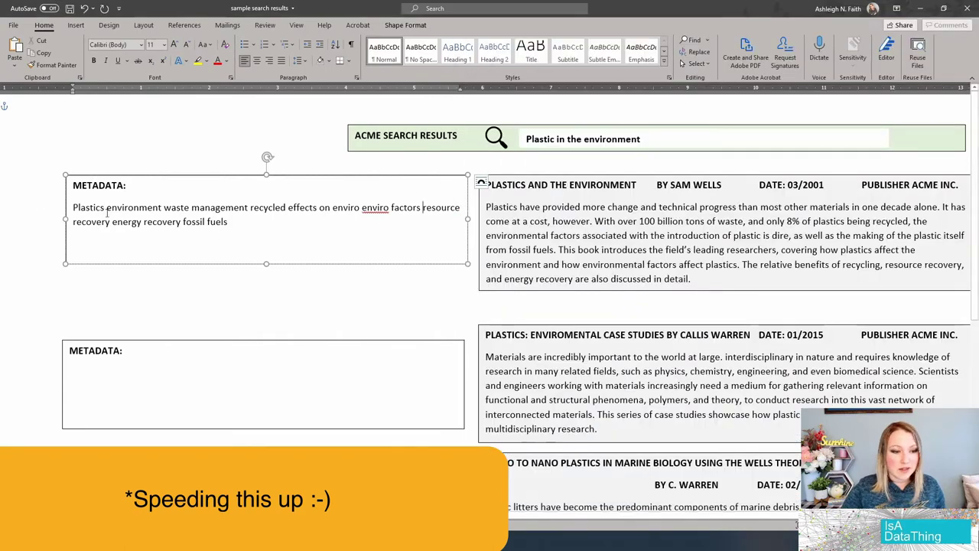
pyautogui.press('Return')
pyautogui.hotkey('alt', 'Tab')
# - Look up waste management in the thesaurus and move that keyword onto its own line below Plastics
pyautogui.click(830, 118)
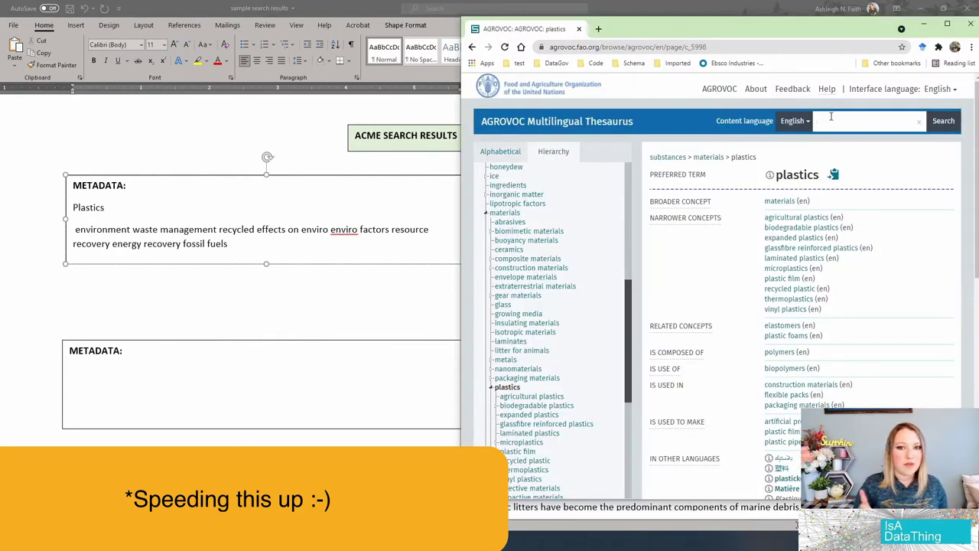
pyautogui.write('waste management')
pyautogui.press('Return')
pyautogui.hotkey('ctrl', 'v')
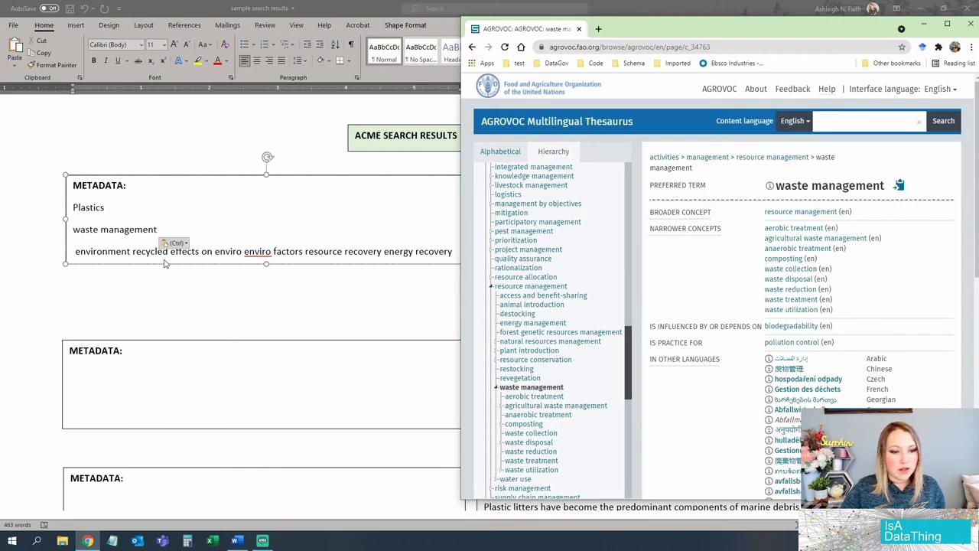
# - Find the recycled plastic concept in the thesaurus and add recycled plastics to the tag list below waste management
pyautogui.click(845, 119)
pyautogui.write('rec')
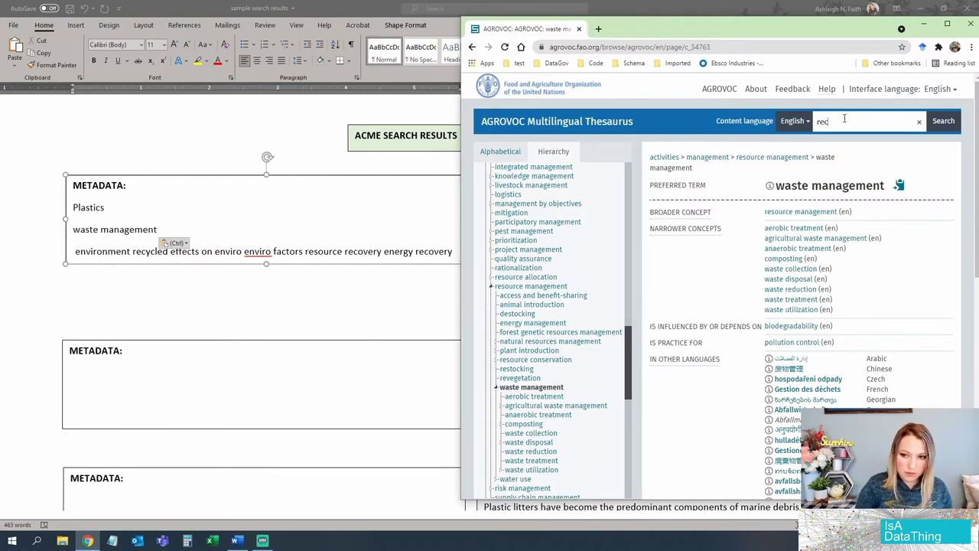
pyautogui.write('ycled')
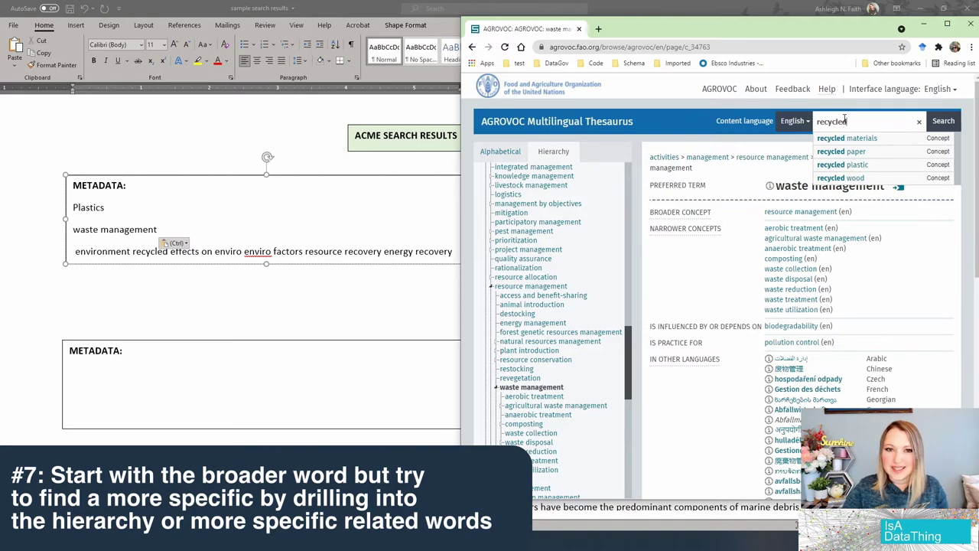
pyautogui.click(849, 165)
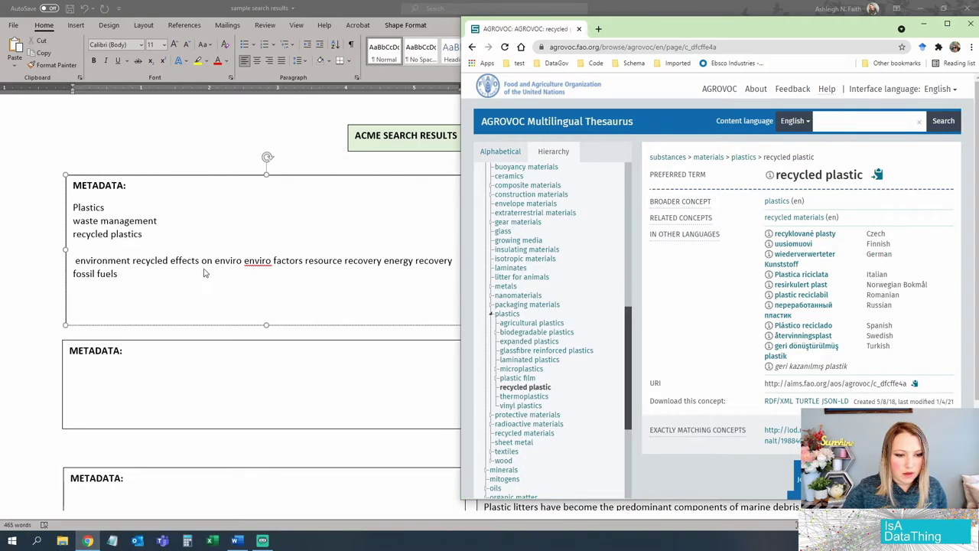
# - Search the thesaurus for effects and open that concept to check its definition and hierarchy
pyautogui.click(843, 122)
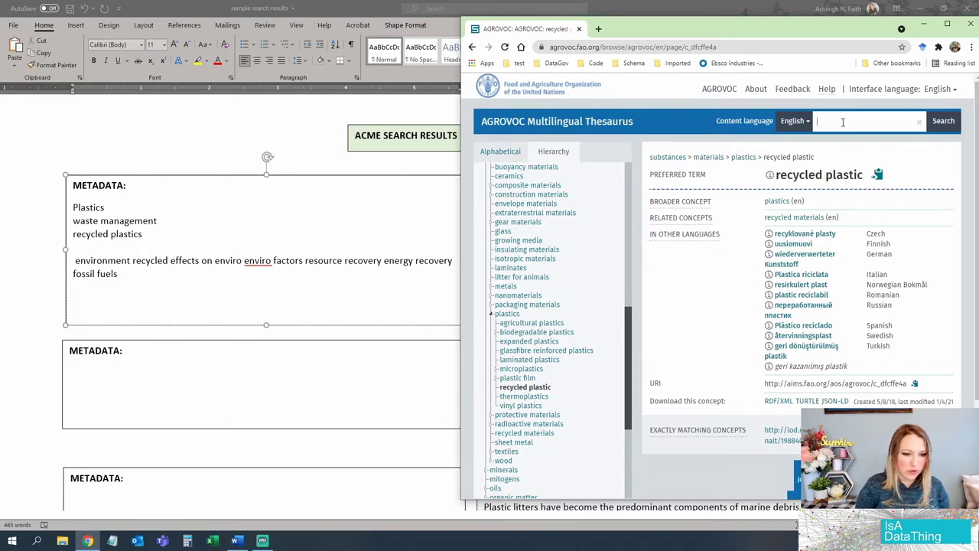
pyautogui.write('effects')
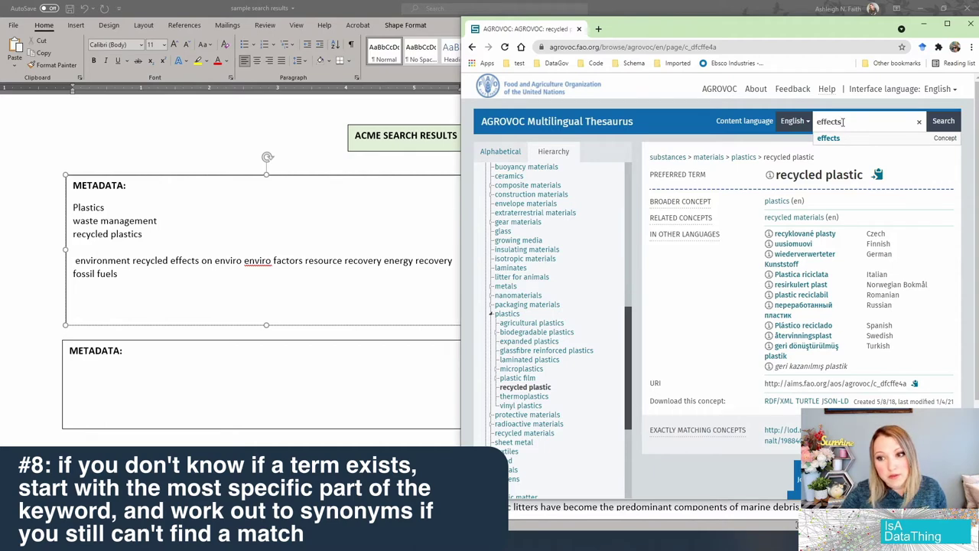
pyautogui.press('BackSpace')
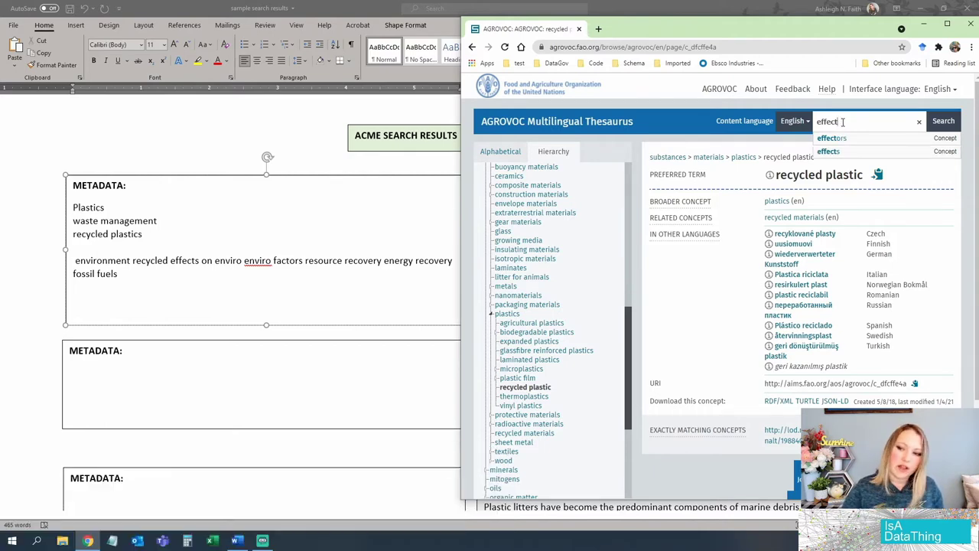
pyautogui.click(831, 152)
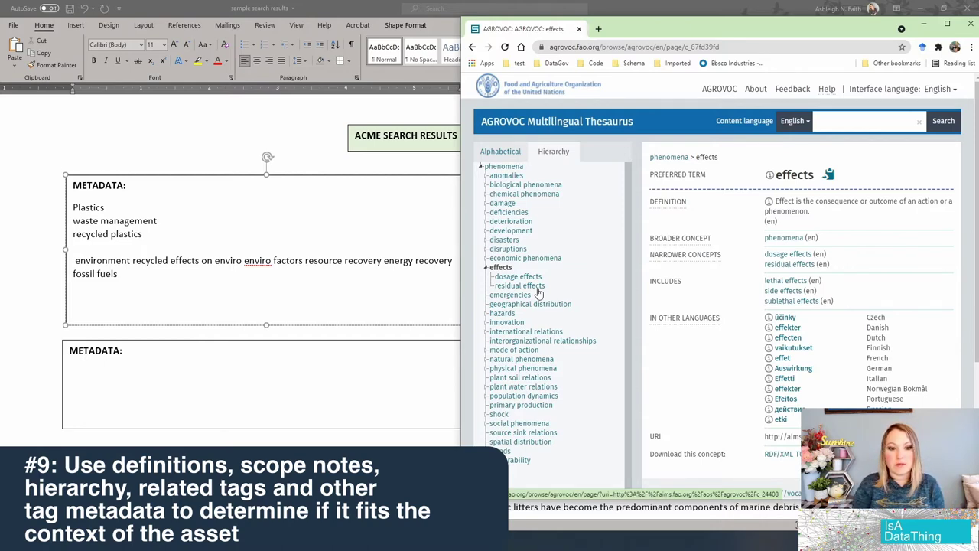
# - Move the browser window aside to re-read the first book's description, and put it back beside the metadata box
pyautogui.moveTo(670, 34)
pyautogui.mouseDown()
pyautogui.moveTo(746, 43)
pyautogui.moveTo(685, 36)
pyautogui.mouseUp()
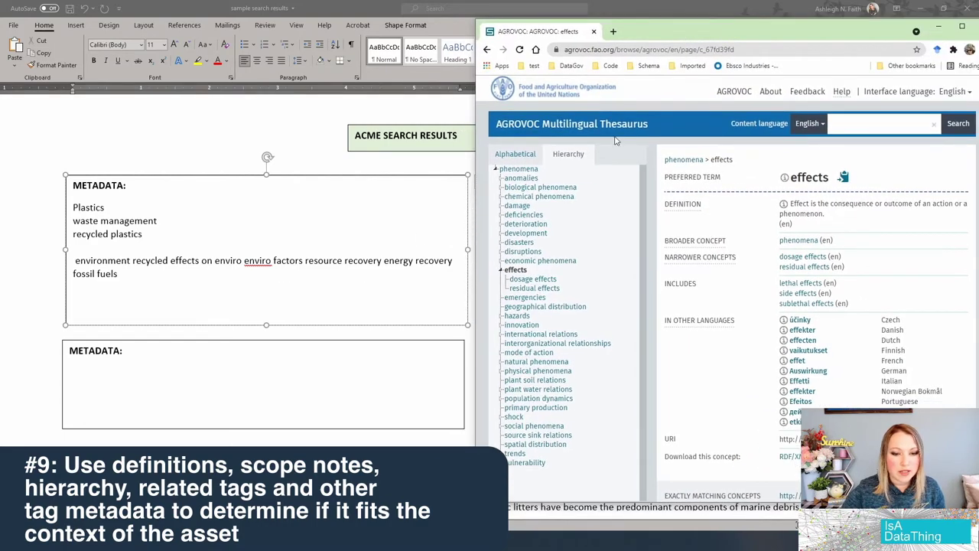
pyautogui.moveTo(673, 38); pyautogui.dragTo(401, 338)
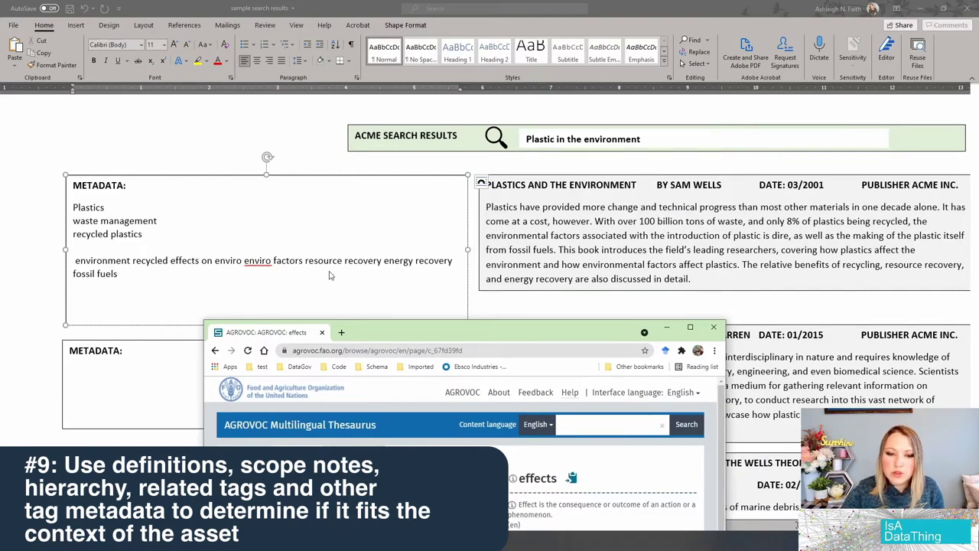
pyautogui.moveTo(449, 327); pyautogui.dragTo(699, 29)
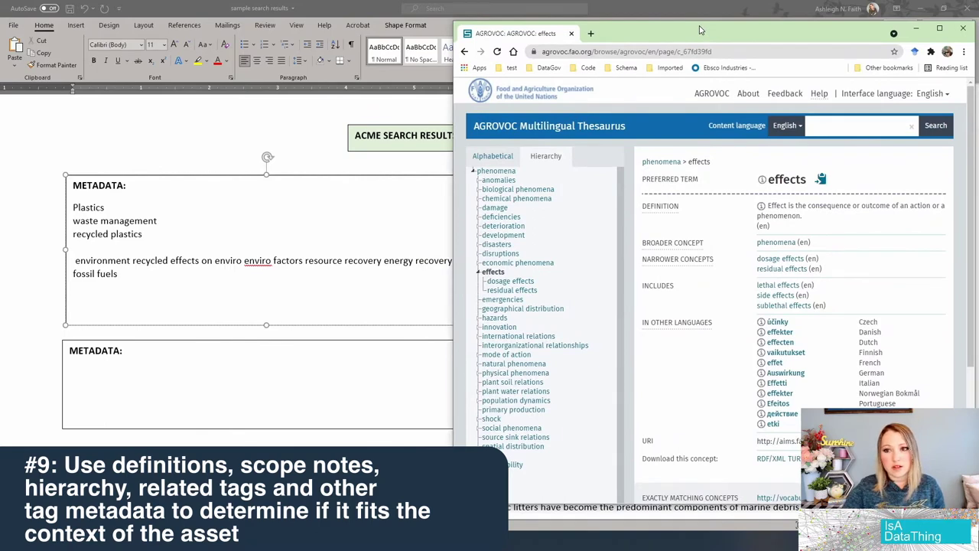
# - Look up fossil fuels in the thesaurus and move that keyword onto its own line below recycled plastics
pyautogui.click(820, 125)
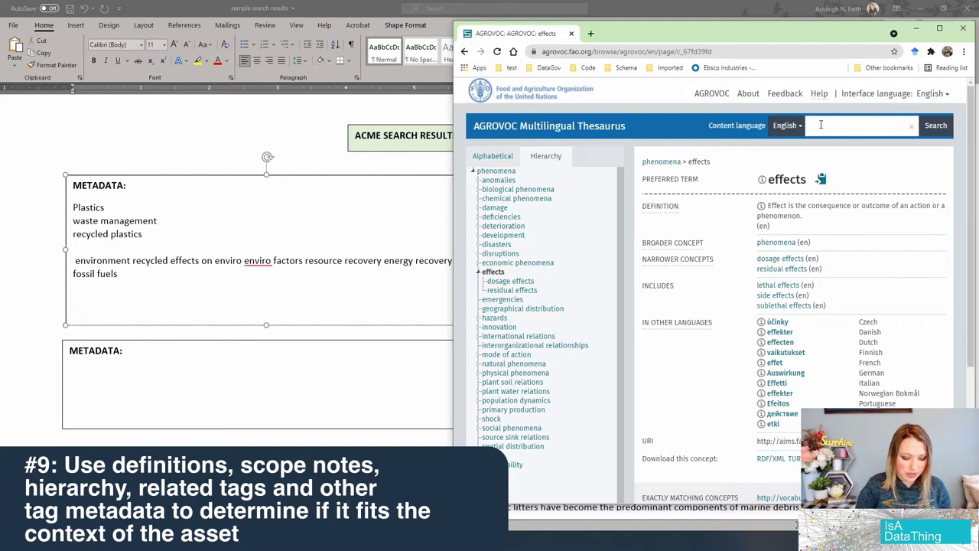
pyautogui.write('fossil')
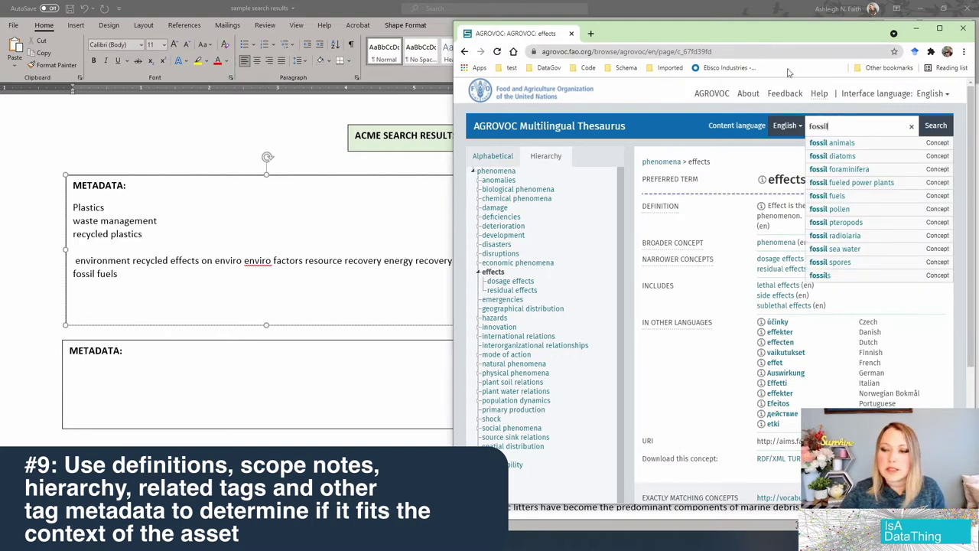
pyautogui.click(828, 197)
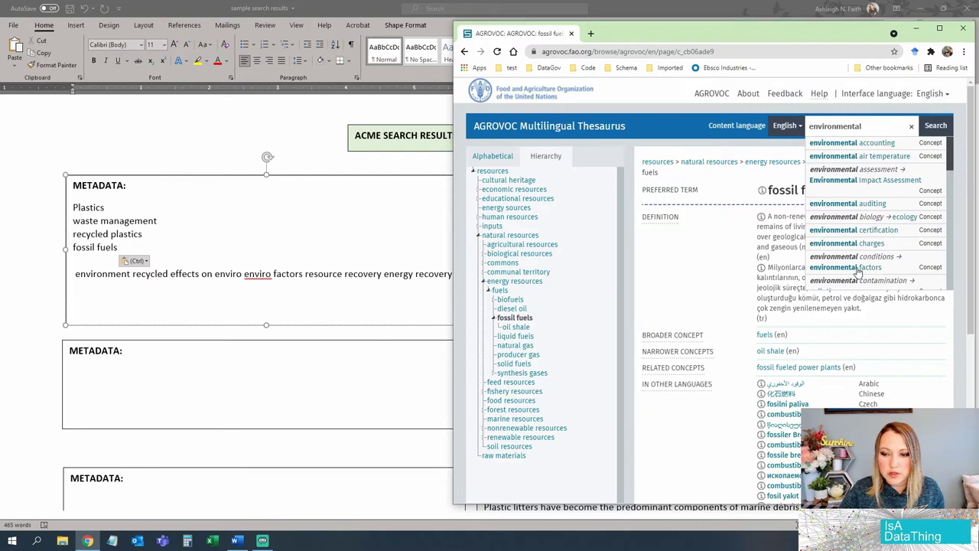
# - Browse the suggested concepts for environmental and open the environmental impact concept
pyautogui.scroll(-3, 858, 273)
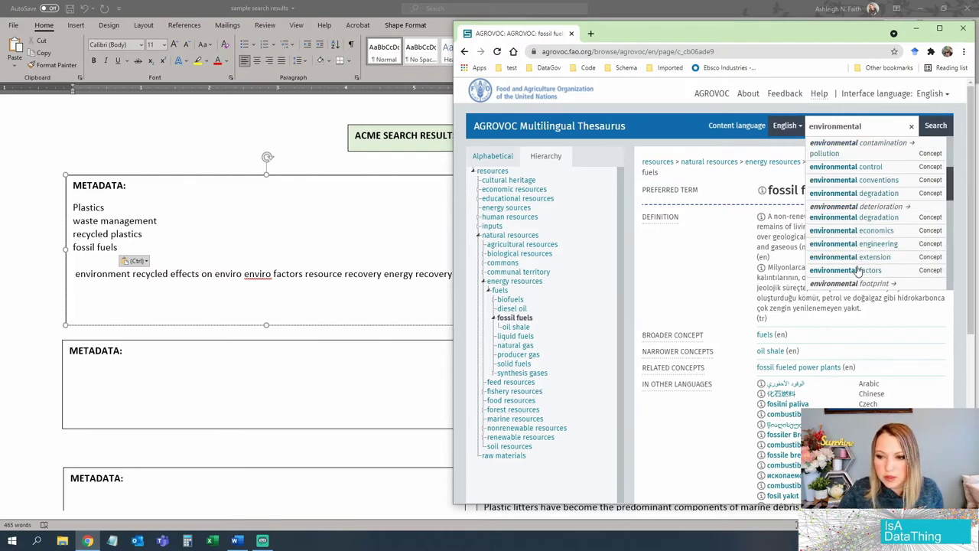
pyautogui.scroll(3, 858, 272)
pyautogui.scroll(-3, 895, 191)
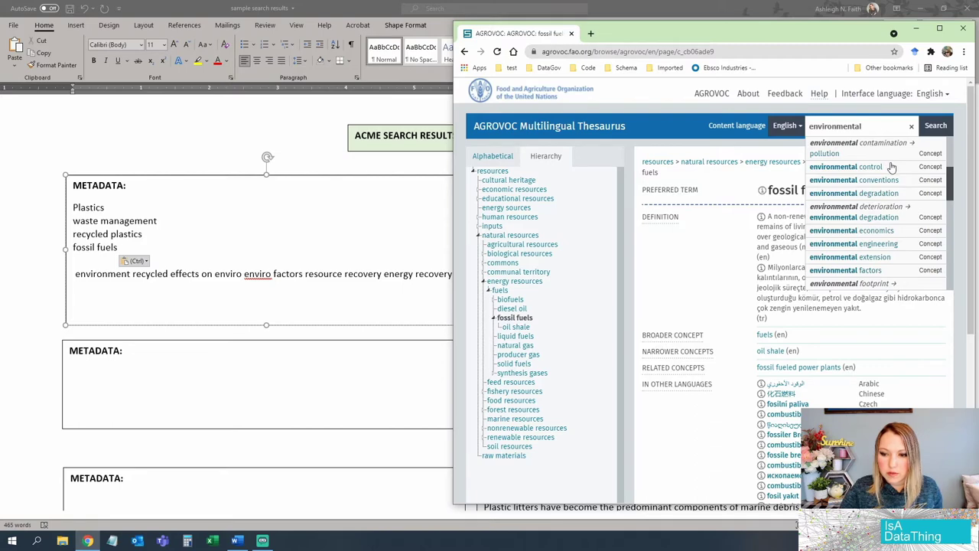
pyautogui.scroll(-2, 896, 264)
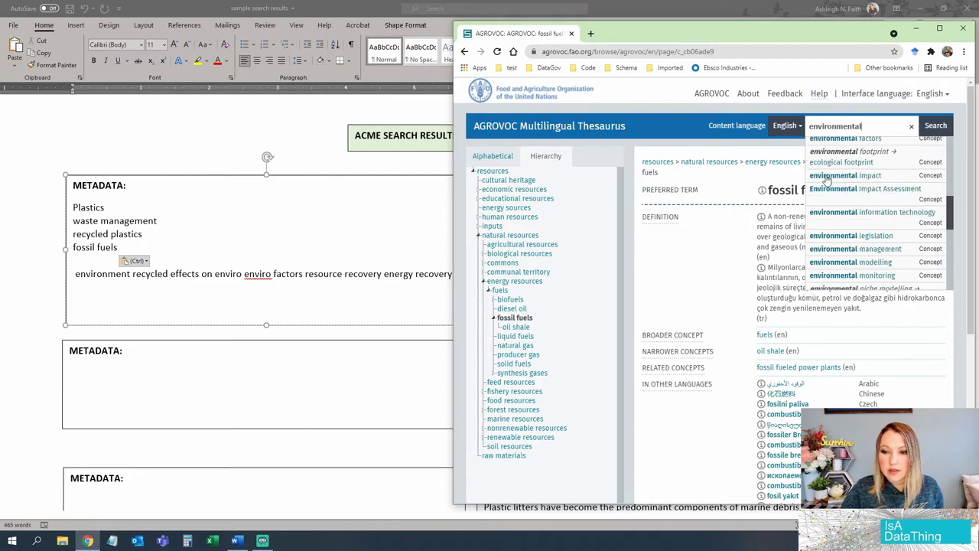
pyautogui.click(826, 177)
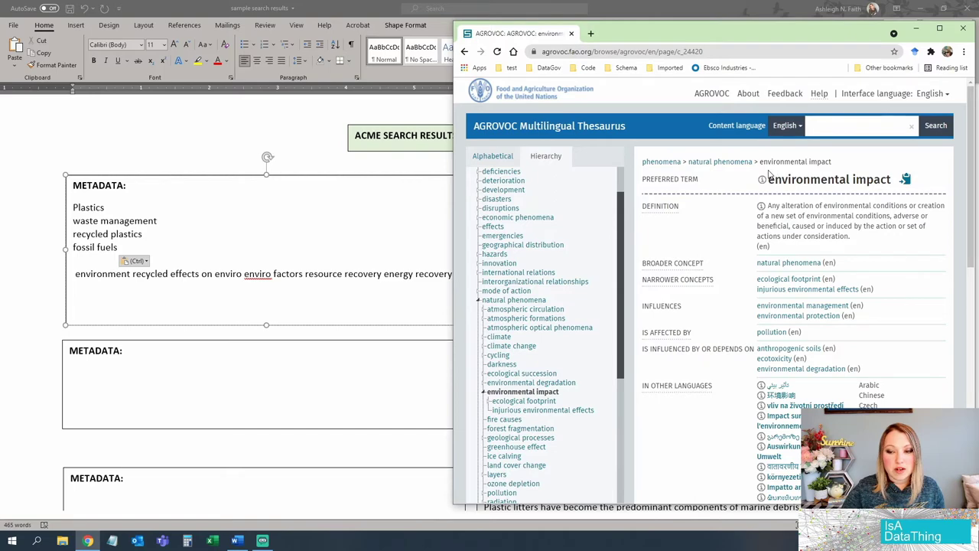
# - Add environmental impact as a tag below fossil fuels in the first metadata box, and return to the thesaurus
pyautogui.click(127, 251)
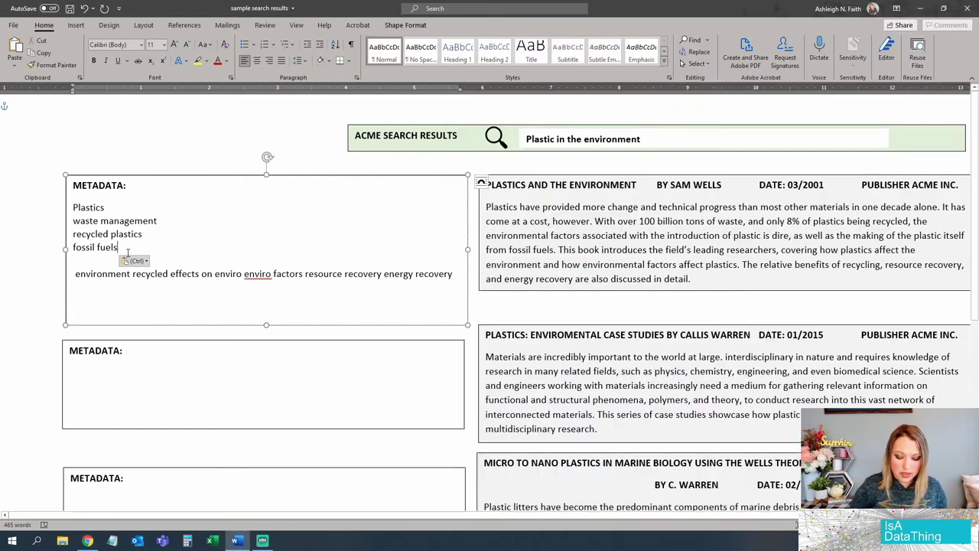
pyautogui.press('Return')
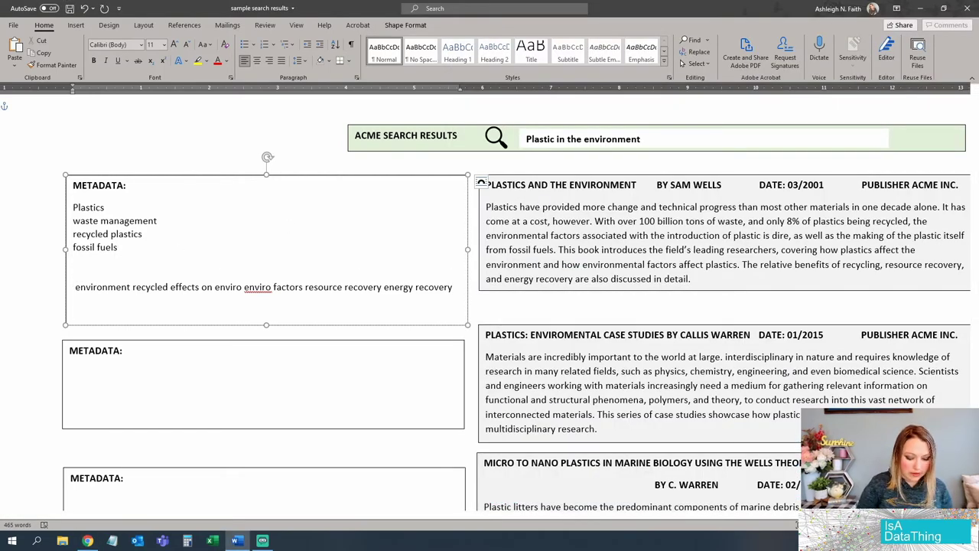
pyautogui.write('environmental impact')
pyautogui.click(88, 541)
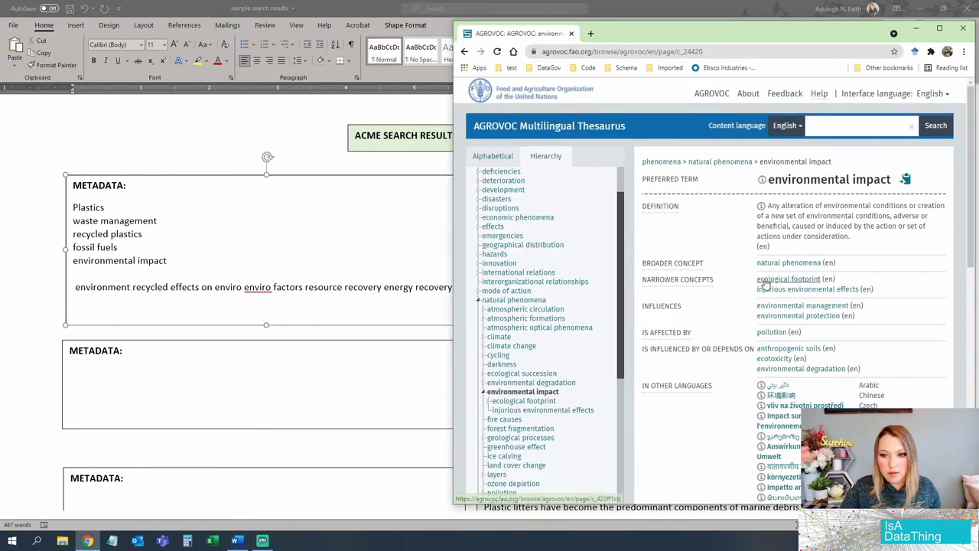
# - Look up environmental factors in the thesaurus and add it as a tag below environmental impact in the first metadata box
pyautogui.click(842, 125)
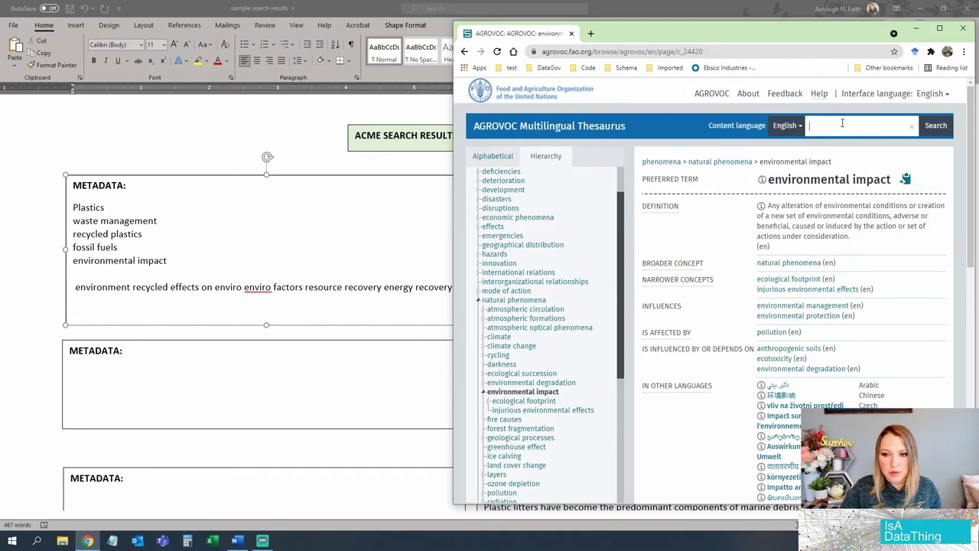
pyautogui.write('environmental factors')
pyautogui.click(851, 142)
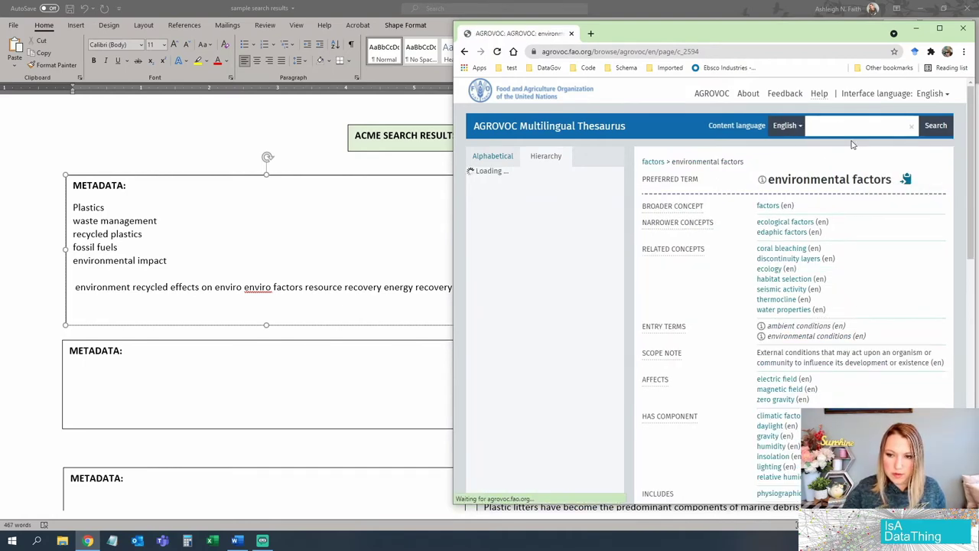
pyautogui.hotkey('alt', 'Tab')
pyautogui.press('Return')
pyautogui.write('environmental factors')
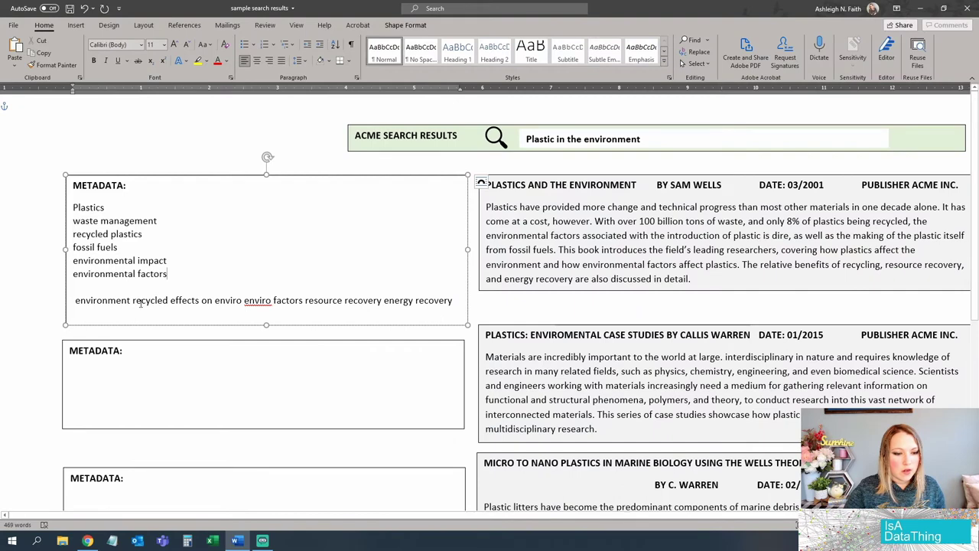
# - Delete the leftover keywords environment, recycled, effects on enviro and enviro factors from the line below the tags, keeping resource recovery and energy recovery
pyautogui.moveTo(74, 300); pyautogui.dragTo(131, 300)
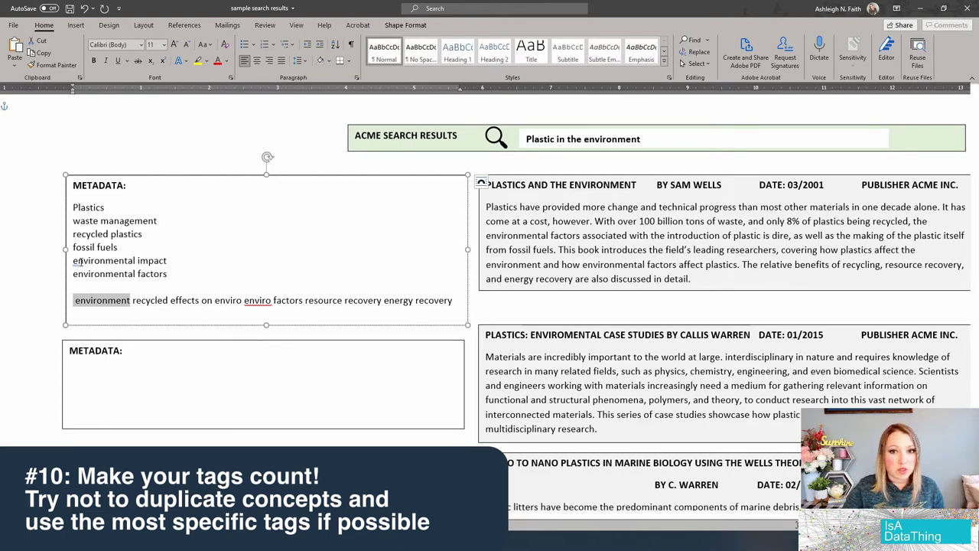
pyautogui.press('BackSpace')
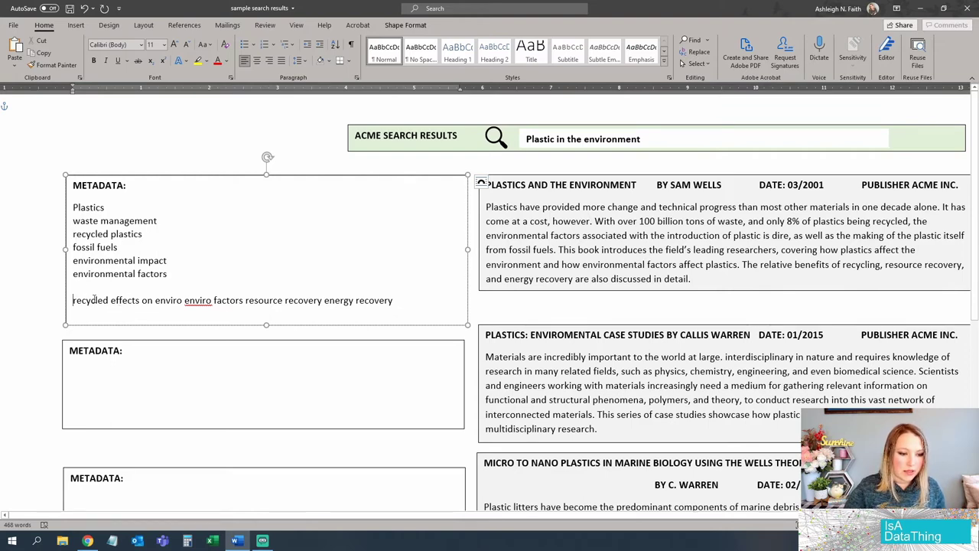
pyautogui.press('Delete')
pyautogui.press('Delete')
pyautogui.press('Delete')
pyautogui.press('Delete')
pyautogui.press('Delete')
pyautogui.press('Delete')
pyautogui.press('Delete')
pyautogui.press('Delete')
pyautogui.press('Delete')
pyautogui.press('Delete')
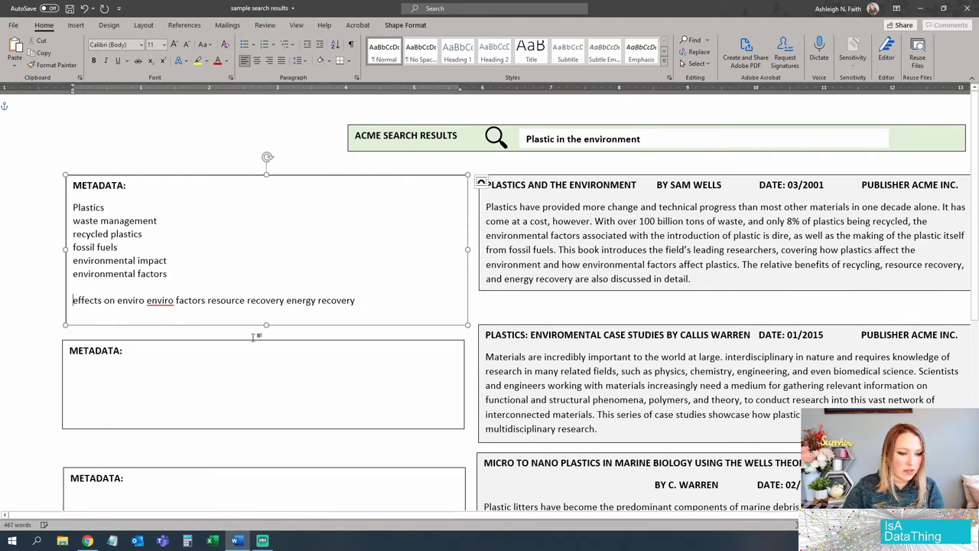
pyautogui.press('Delete')
pyautogui.press('Delete')
pyautogui.press('Delete')
pyautogui.press('Delete')
pyautogui.press('Delete')
pyautogui.press('Delete')
pyautogui.press('Delete')
pyautogui.press('Delete')
pyautogui.press('Delete')
pyautogui.press('Delete')
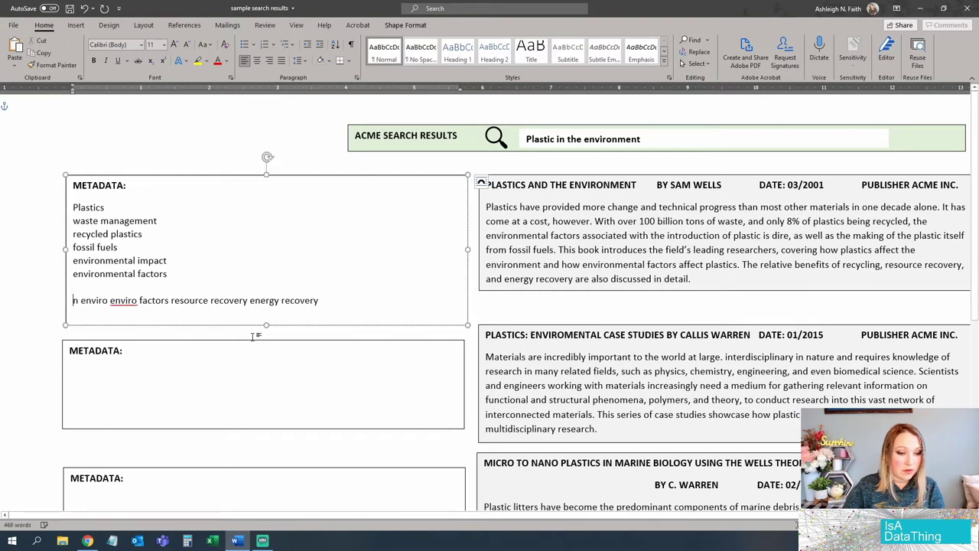
pyautogui.press('Delete')
pyautogui.press('Delete')
pyautogui.press('Delete')
pyautogui.press('Delete')
pyautogui.press('Delete')
pyautogui.press('Delete')
pyautogui.press('Delete')
pyautogui.press('Delete')
pyautogui.press('Delete')
pyautogui.press('Delete')
pyautogui.press('Delete')
pyautogui.press('Delete')
pyautogui.press('Delete')
pyautogui.press('Delete')
pyautogui.press('Delete')
pyautogui.press('Delete')
pyautogui.press('Delete')
pyautogui.press('Delete')
pyautogui.press('Delete')
pyautogui.press('Delete')
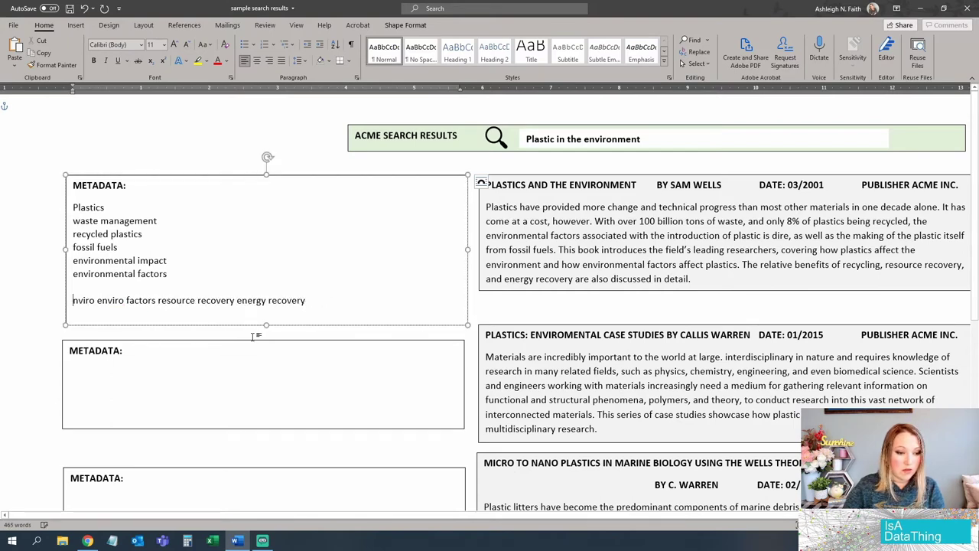
pyautogui.press('Delete')
pyautogui.press('Delete')
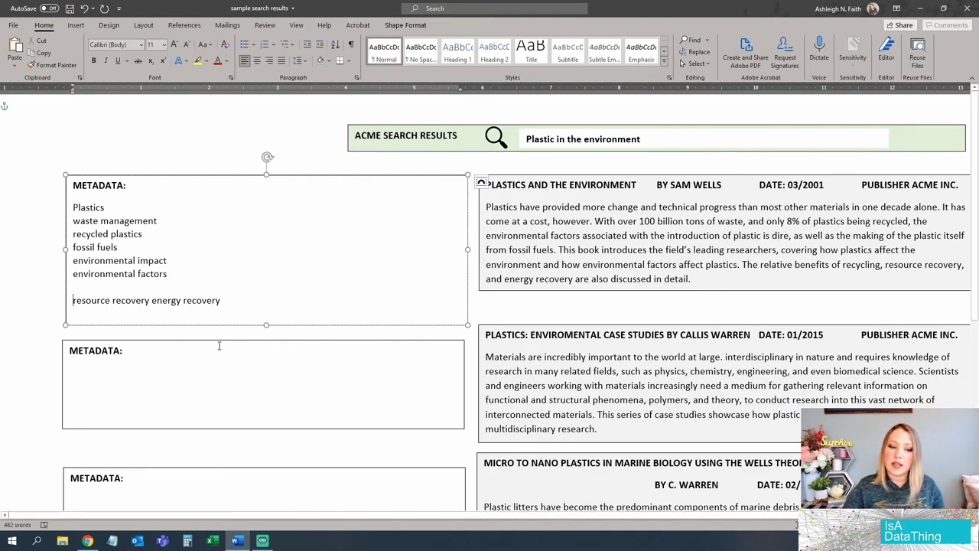
# - Search the thesaurus for recovery, replace the query with energy, and browse the suggested concepts
pyautogui.click(87, 540)
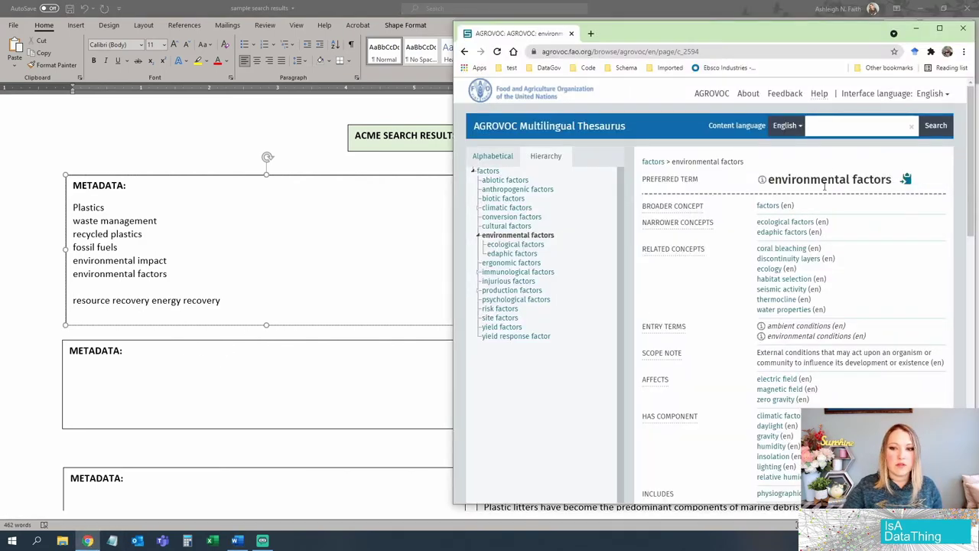
pyautogui.write('recovery')
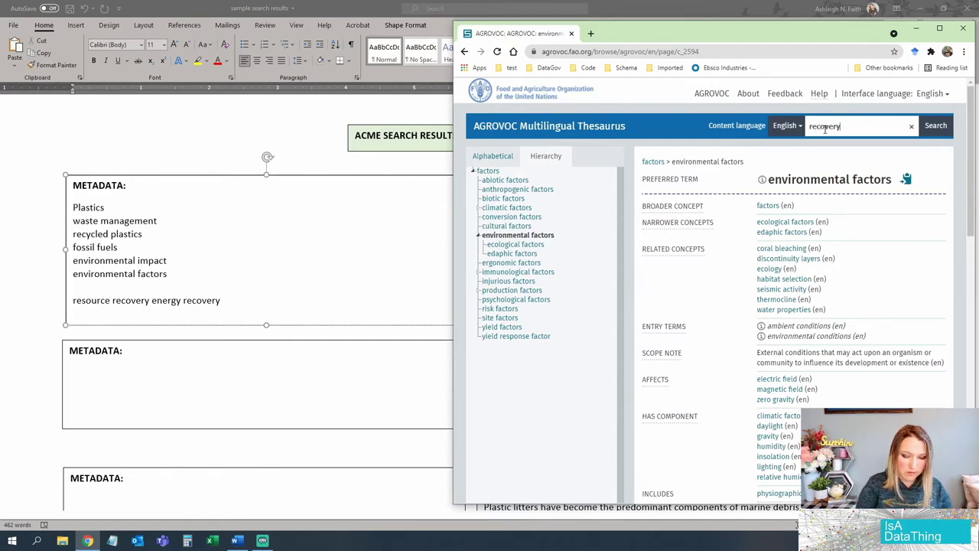
pyautogui.hotkey('ctrl', 'a')
pyautogui.write('energy')
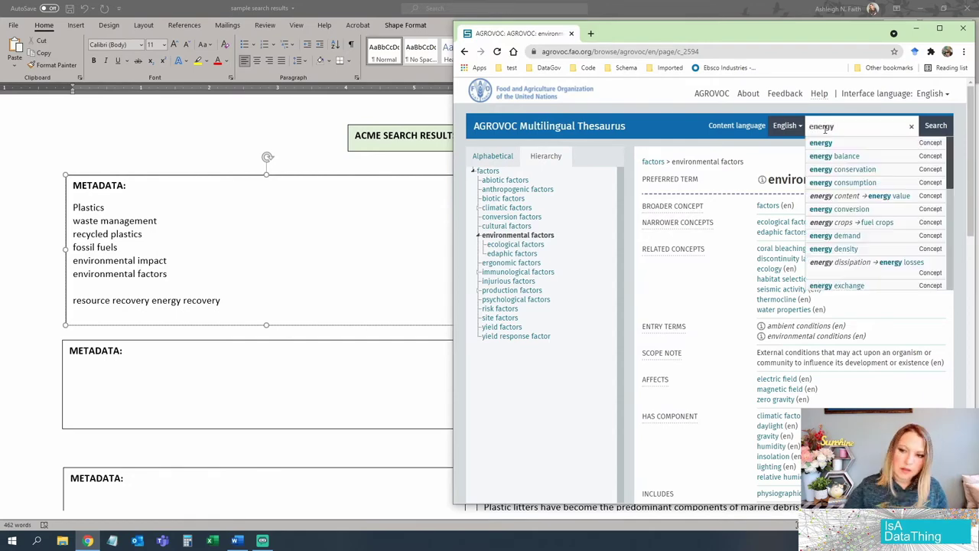
pyautogui.scroll(-3, 889, 177)
pyautogui.scroll(5, 887, 218)
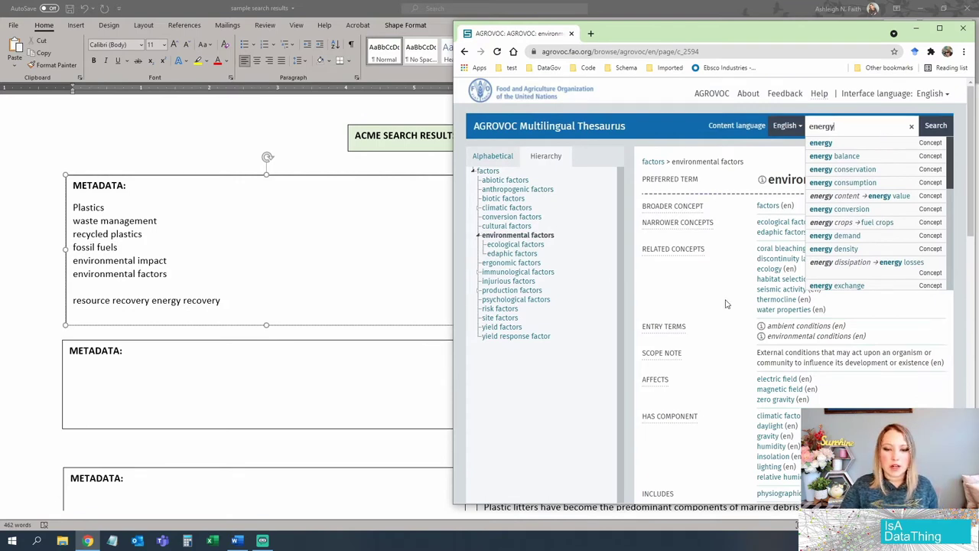
# - Browse the thesaurus hierarchy from its home page through processes and properties, and open the sustainability concept
pyautogui.click(538, 130)
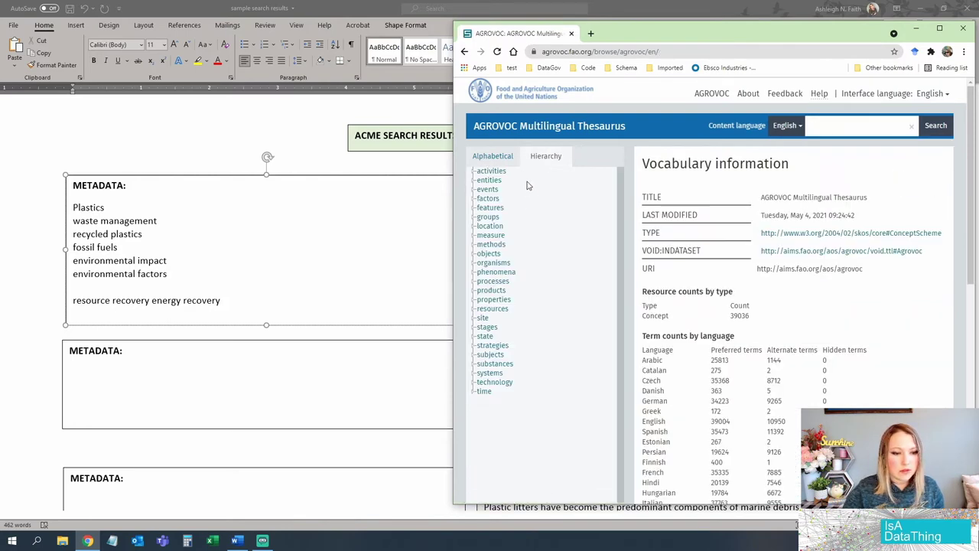
pyautogui.click(473, 282)
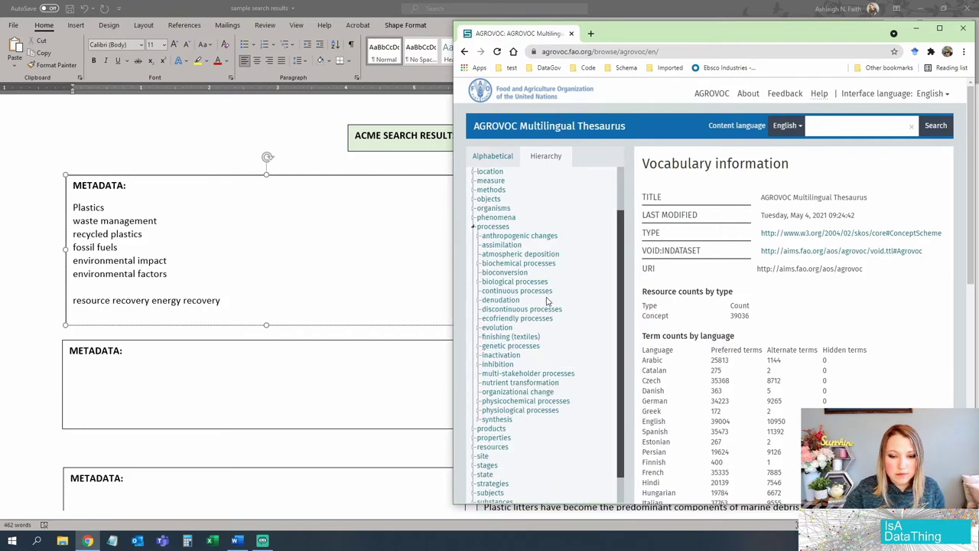
pyautogui.scroll(-1, 547, 301)
pyautogui.scroll(-1, 535, 321)
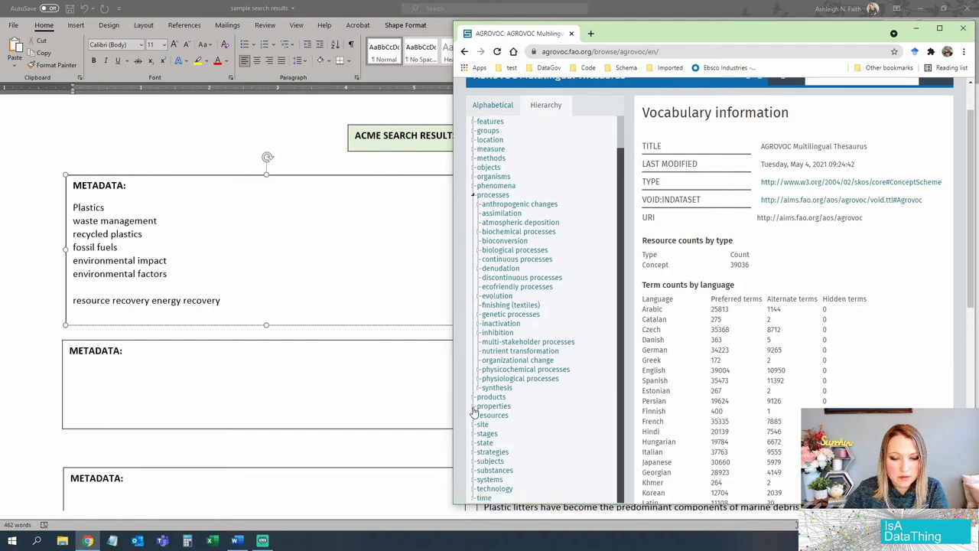
pyautogui.click(474, 406)
pyautogui.scroll(-2, 504, 435)
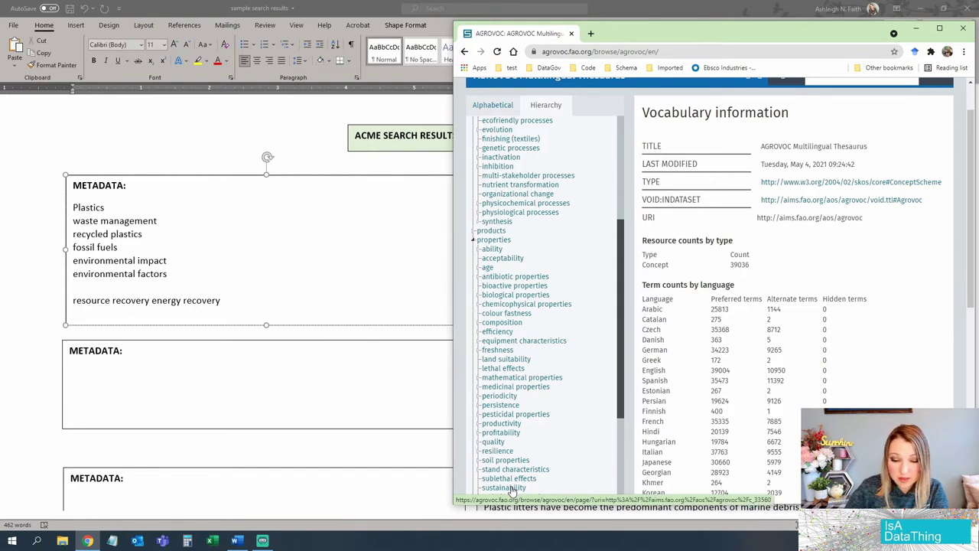
pyautogui.scroll(-1, 512, 489)
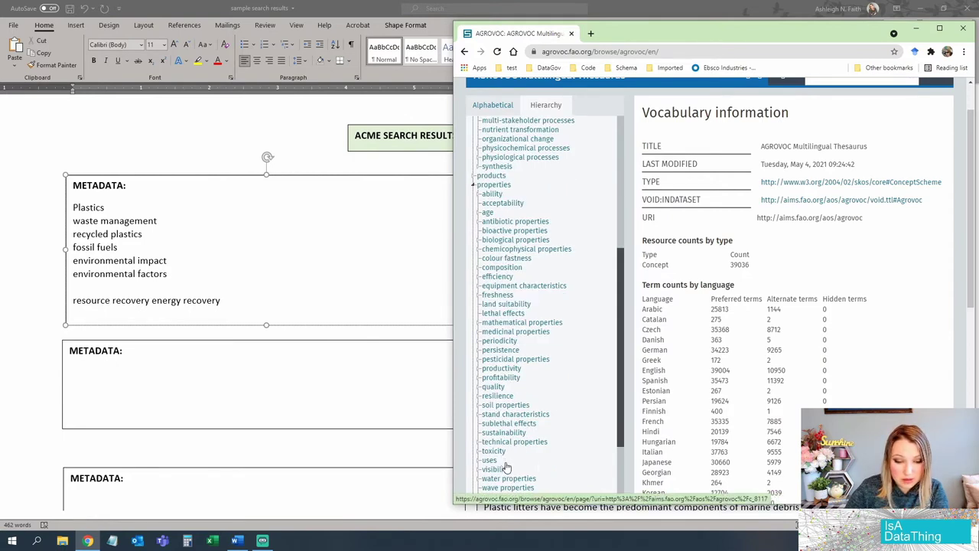
pyautogui.click(502, 434)
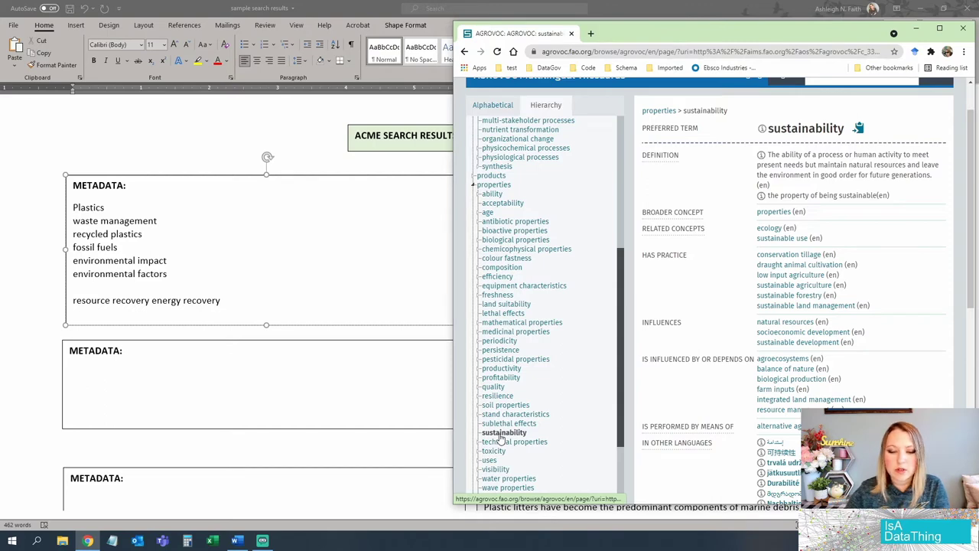
# - Check the thesaurus suggestions for reuse, and clear the search query
pyautogui.scroll(5, 600, 404)
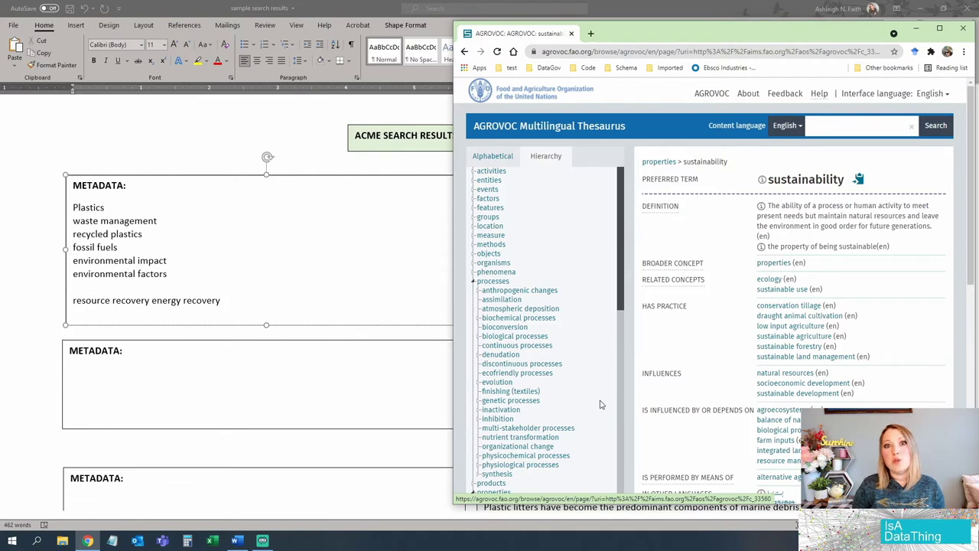
pyautogui.click(822, 121)
pyautogui.write('reuse')
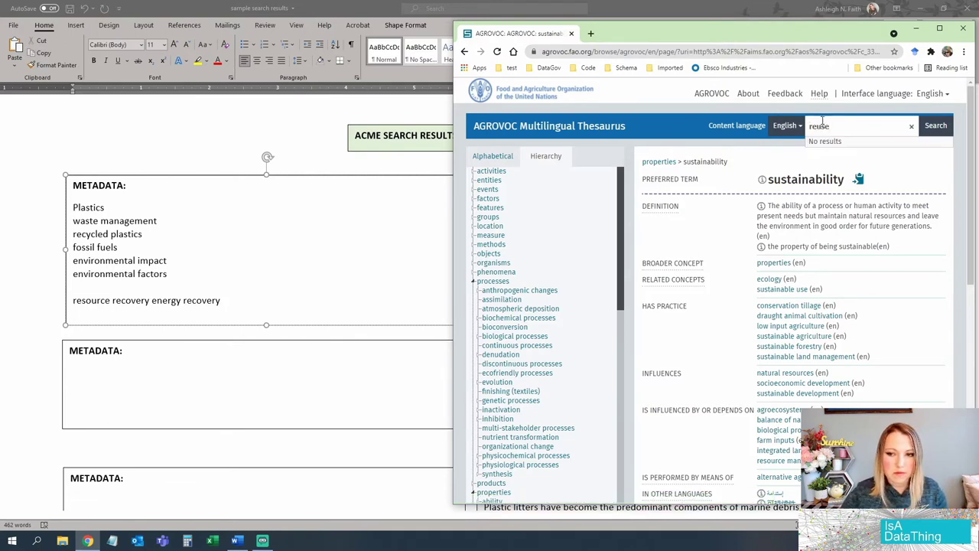
pyautogui.press('BackSpace')
pyautogui.press('BackSpace')
pyautogui.press('BackSpace')
pyautogui.press('BackSpace')
pyautogui.press('BackSpace')
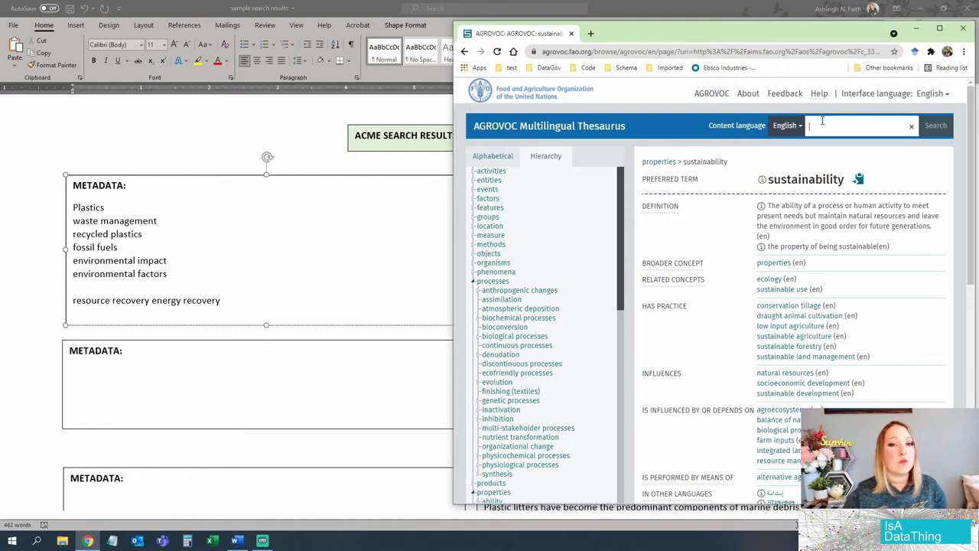
# - Delete the remaining keywords resource recovery and energy recovery and the empty line below the tags in the first metadata box
pyautogui.click(134, 273)
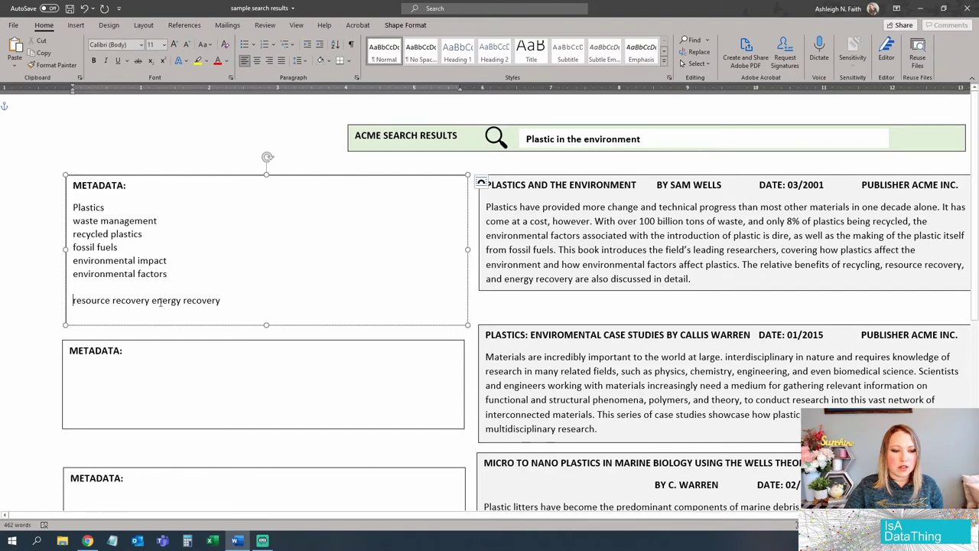
pyautogui.moveTo(222, 299); pyautogui.dragTo(61, 302)
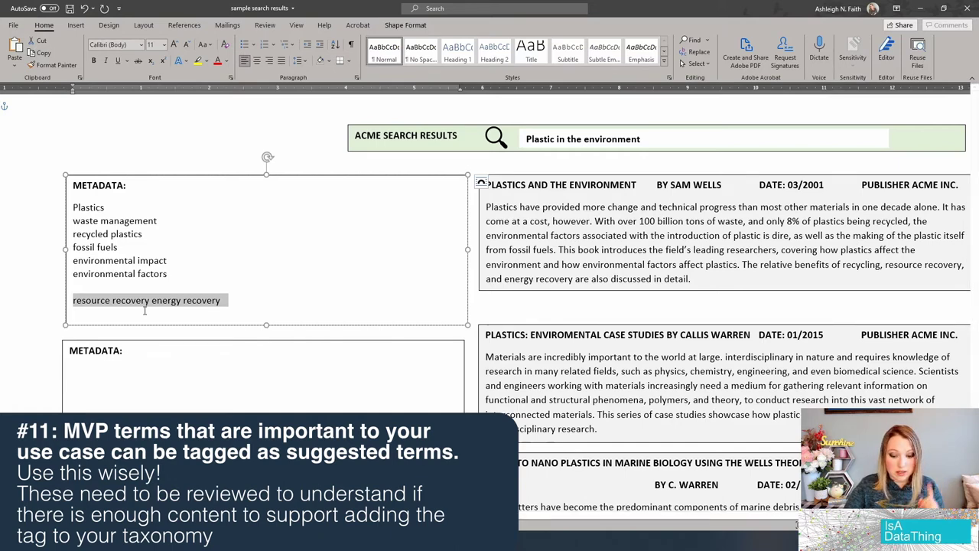
pyautogui.press('BackSpace')
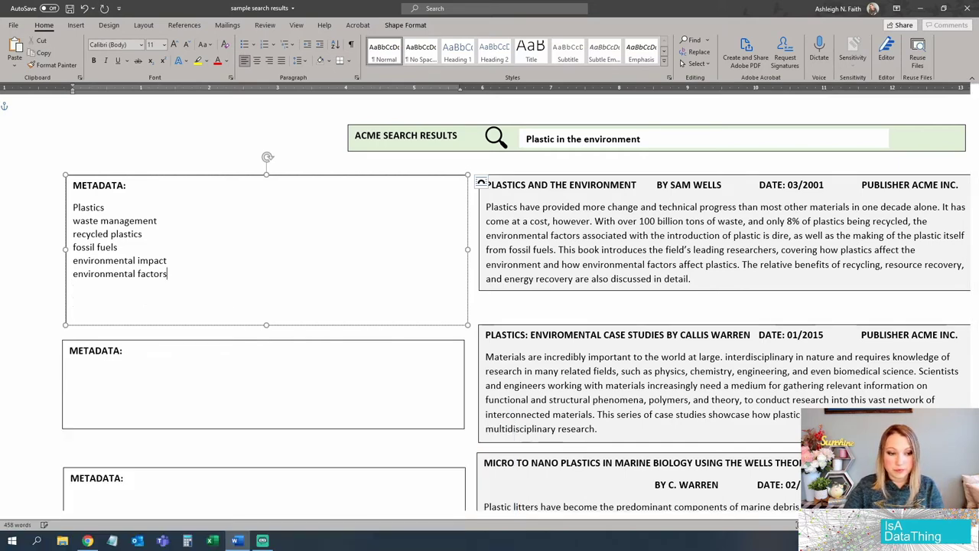
pyautogui.press('BackSpace')
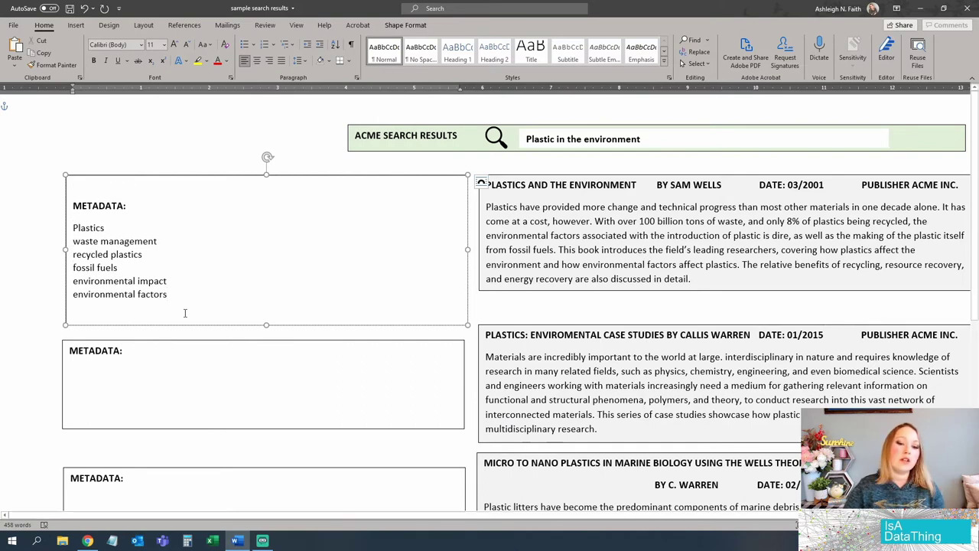
# - Shrink the first metadata box's height to end level with the first book's description box, and deselect it
pyautogui.moveTo(266, 325); pyautogui.dragTo(266, 289)
pyautogui.click(107, 251)
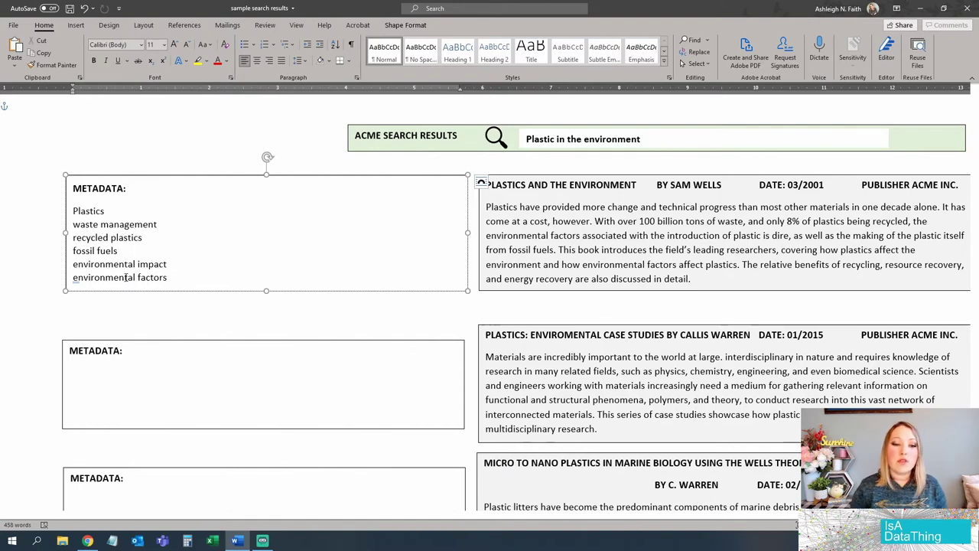
pyautogui.click(272, 315)
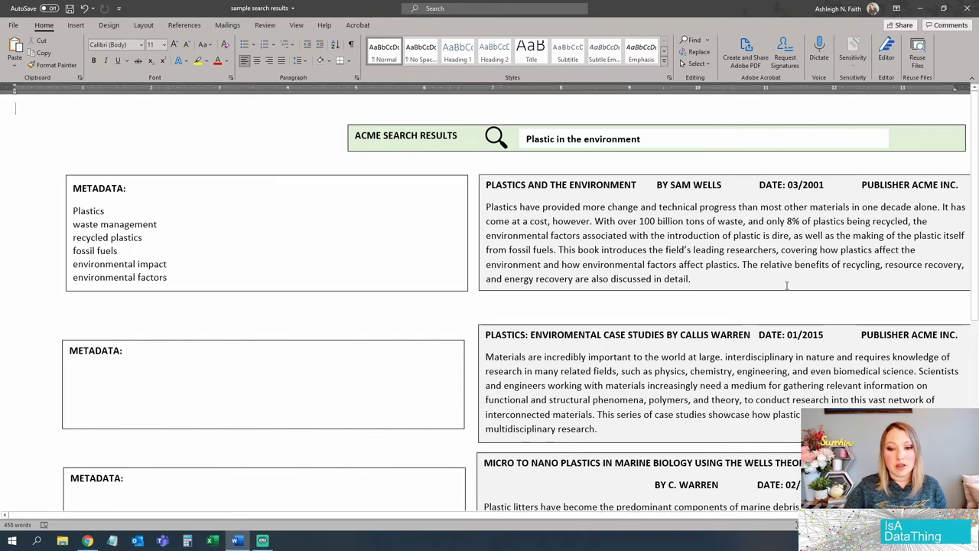
# - Highlight the first book's author name, and the standard number EPA-1254-2001 in the HDPE tolerances description
pyautogui.moveTo(670, 185); pyautogui.dragTo(722, 186)
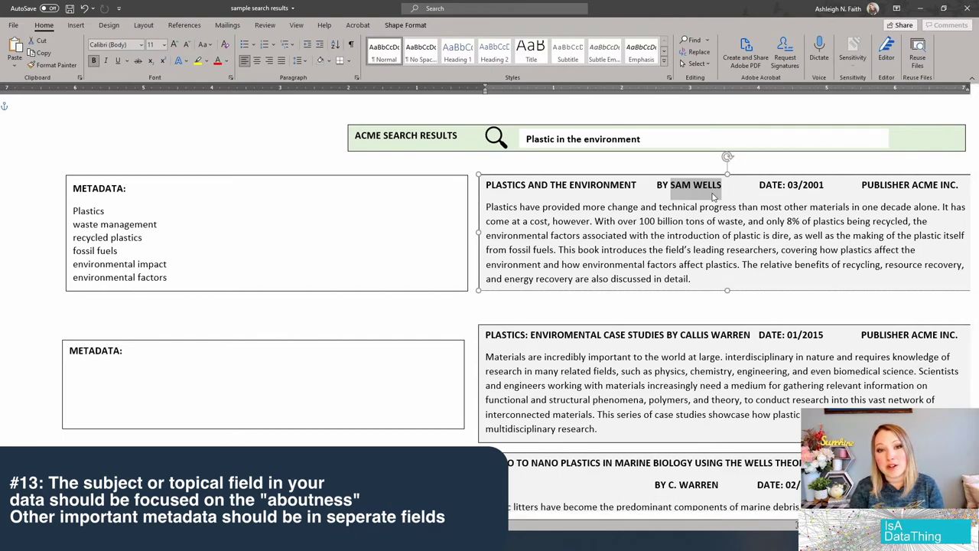
pyautogui.click(205, 260)
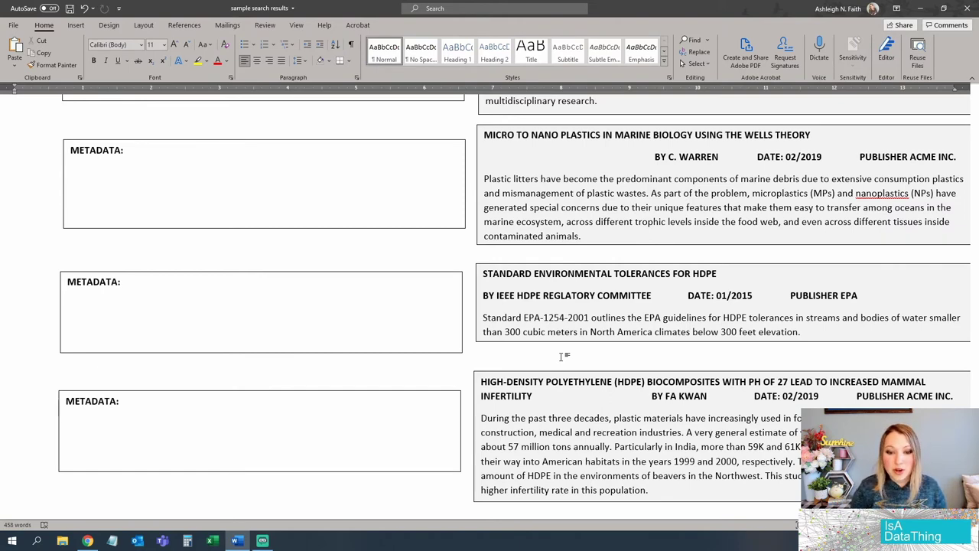
pyautogui.moveTo(524, 317); pyautogui.dragTo(589, 317)
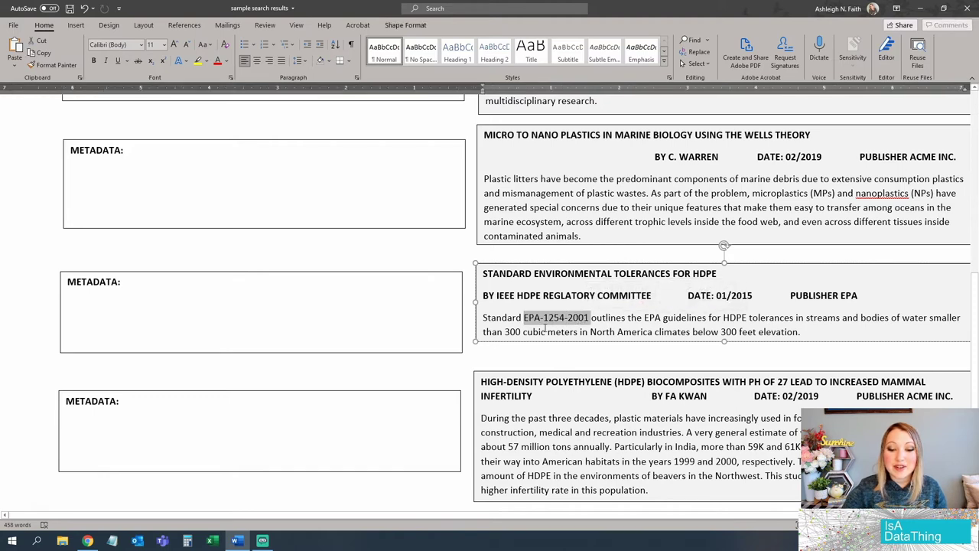
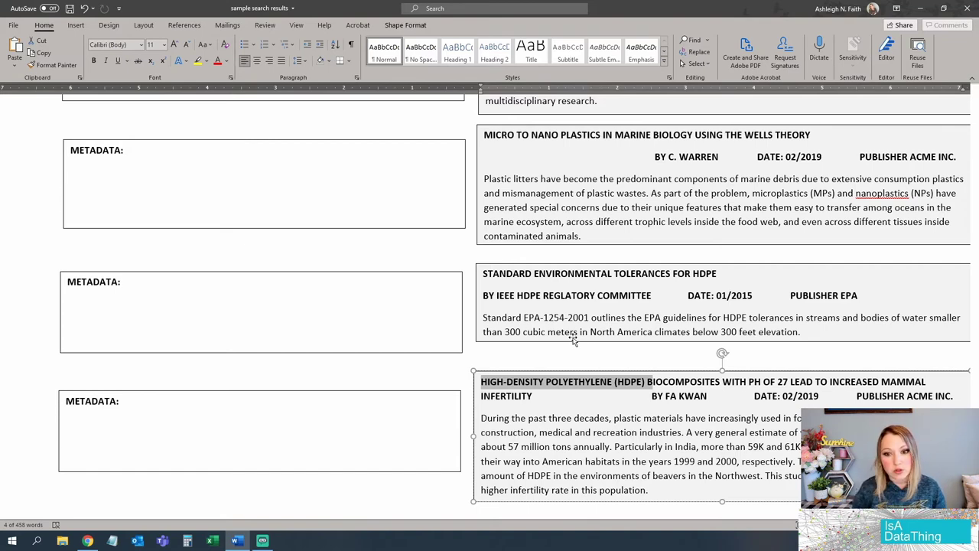
# - Copy EPA-1254-2001 from the HDPE tolerances description into that result's metadata box as a tag
pyautogui.click(120, 308)
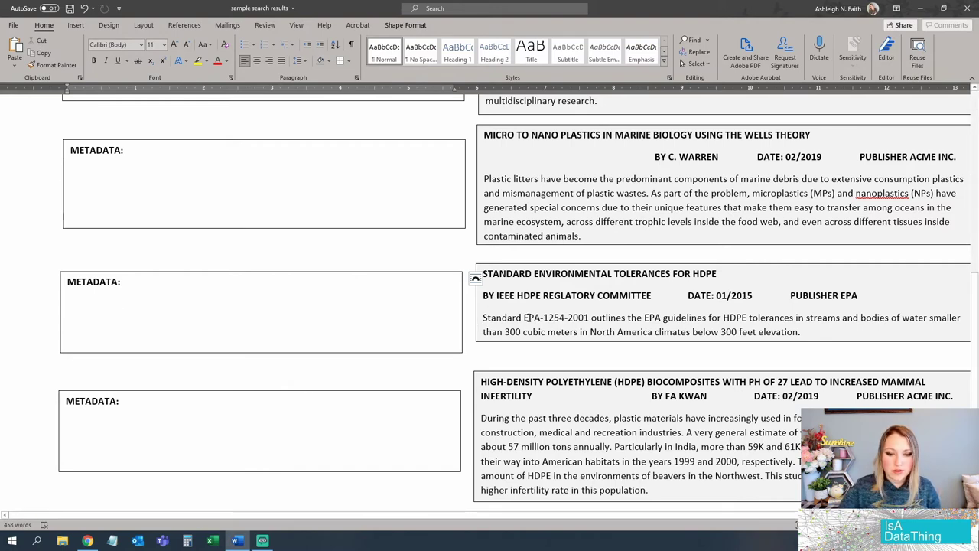
pyautogui.moveTo(524, 318); pyautogui.dragTo(590, 320)
pyautogui.hotkey('ctrl', 'c')
pyautogui.click(157, 309)
pyautogui.hotkey('ctrl', 'v')
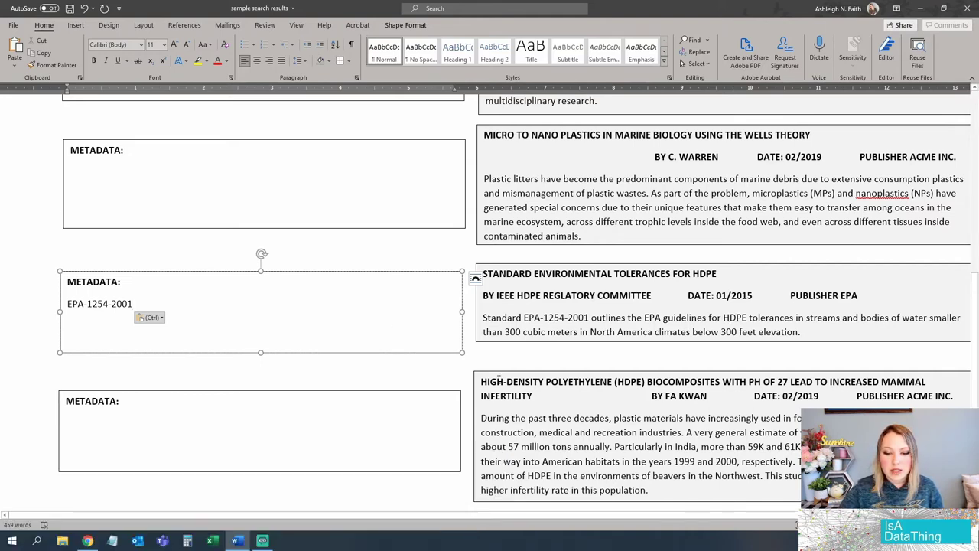
# - Copy HIGH-DENSITY POLYETHYLENE from the last result's title, then switch to the AGROVOC thesaurus in Chrome and look up hdpe
pyautogui.moveTo(481, 381); pyautogui.dragTo(614, 384)
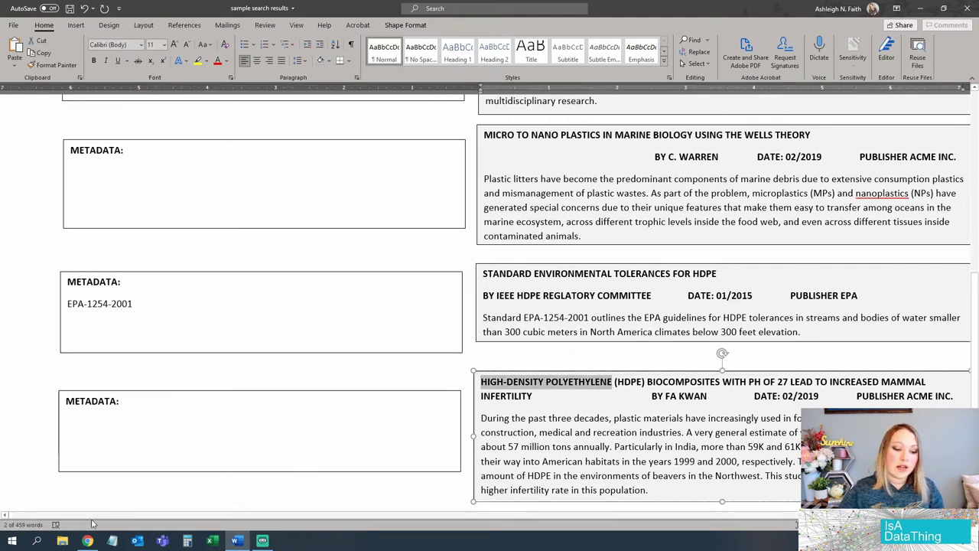
pyautogui.moveTo(83, 544)
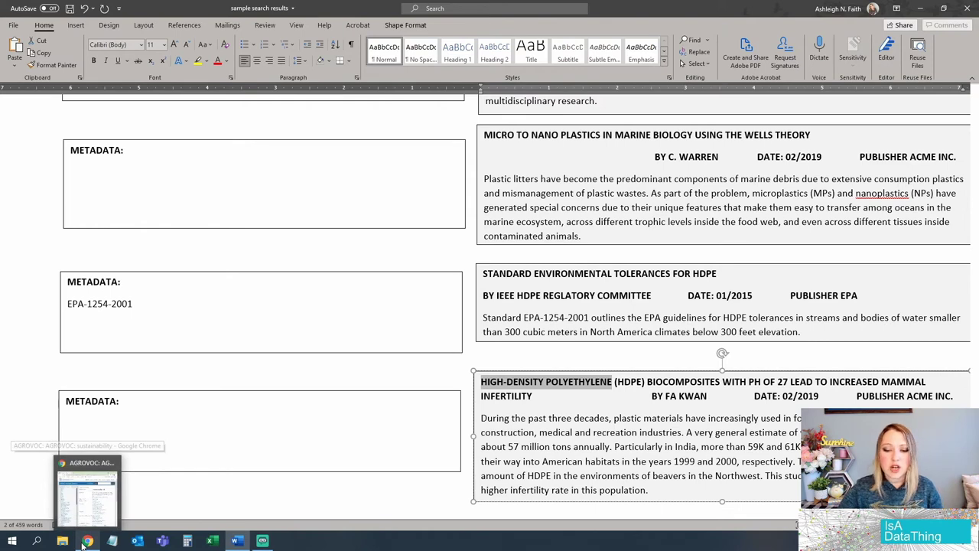
pyautogui.click(86, 493)
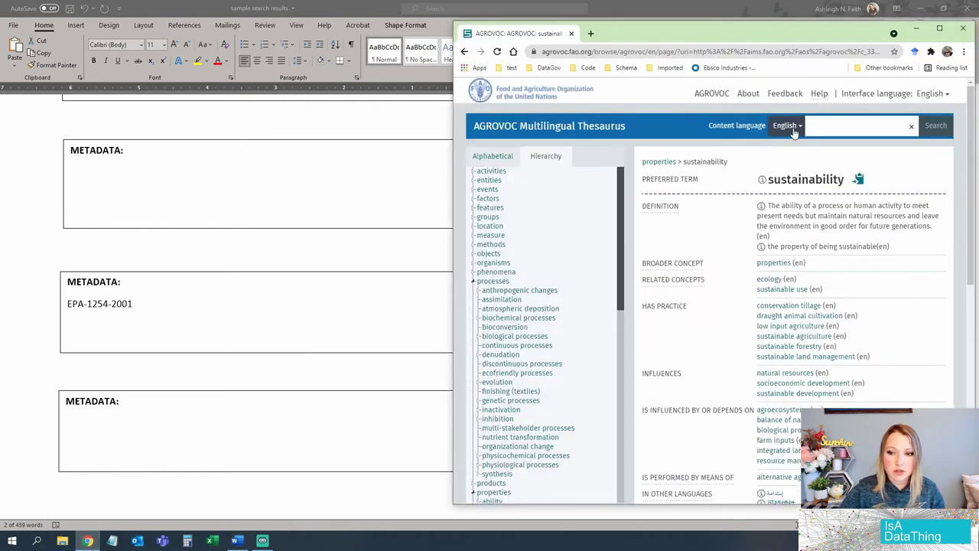
pyautogui.write('hdpe')
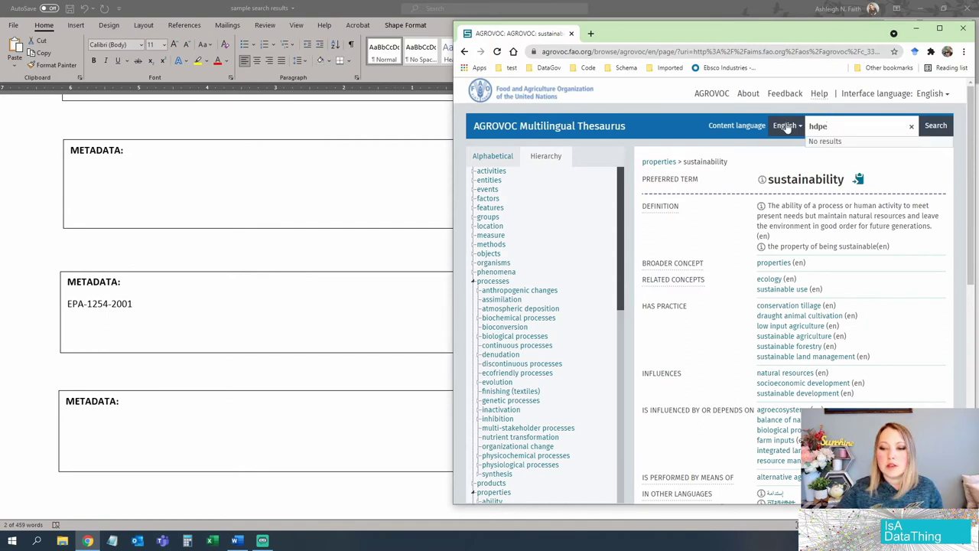
# - Replace the AGROVOC search term with HIGH-DENSITY POLYETHYLENE to look for a matching controlled term
pyautogui.press('BackSpace')
pyautogui.press('BackSpace')
pyautogui.press('BackSpace')
pyautogui.press('BackSpace')
pyautogui.write('HIGH-DENSITY POLYETHYLENE')
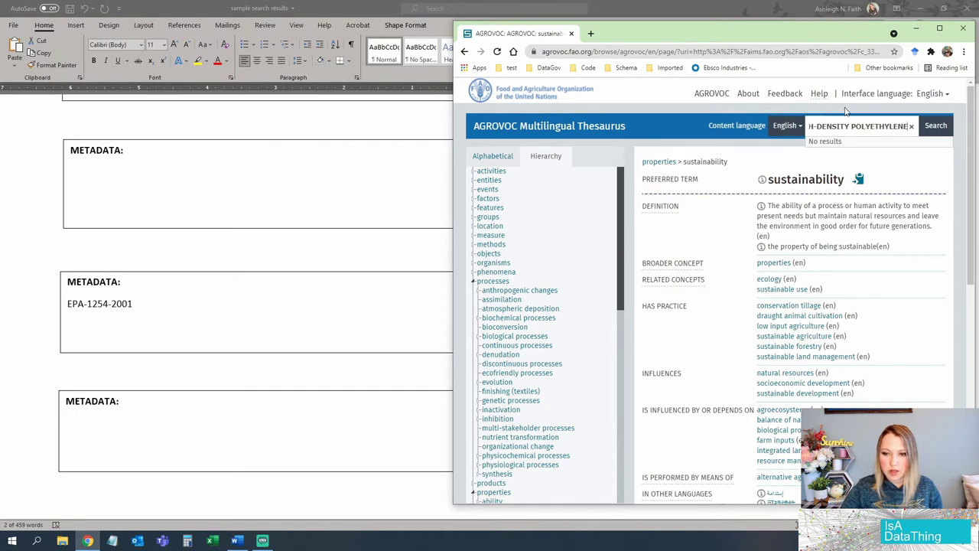
# - Shorten the search term to POLYETHYLENE, run the AGROVOC search, and open the polyethylene concept to examine its relationships
pyautogui.moveTo(850, 126); pyautogui.dragTo(765, 122)
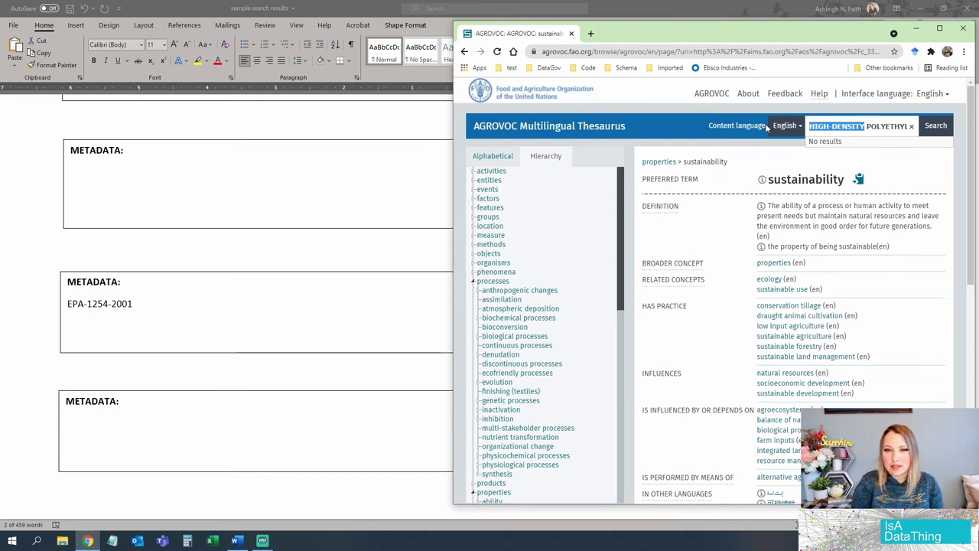
pyautogui.press('BackSpace')
pyautogui.press('Delete')
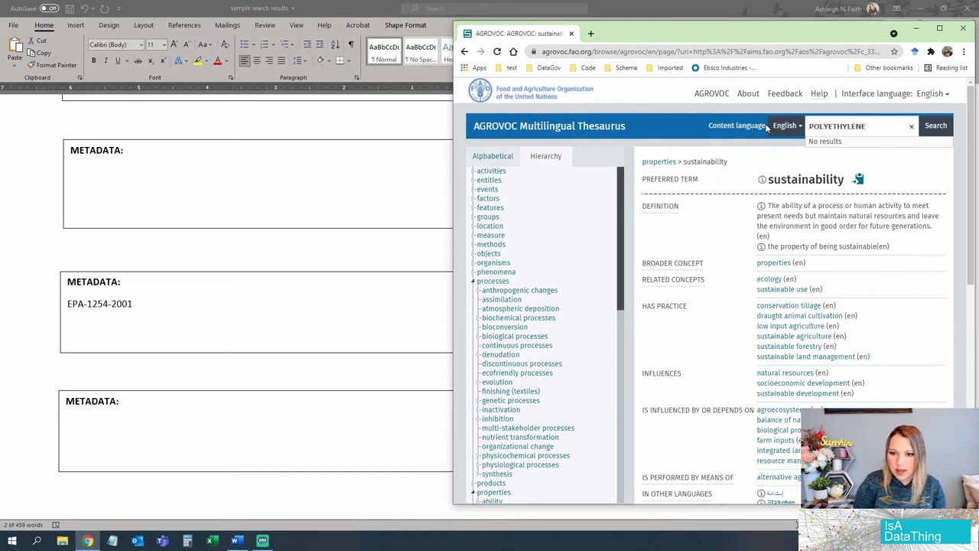
pyautogui.press('Return')
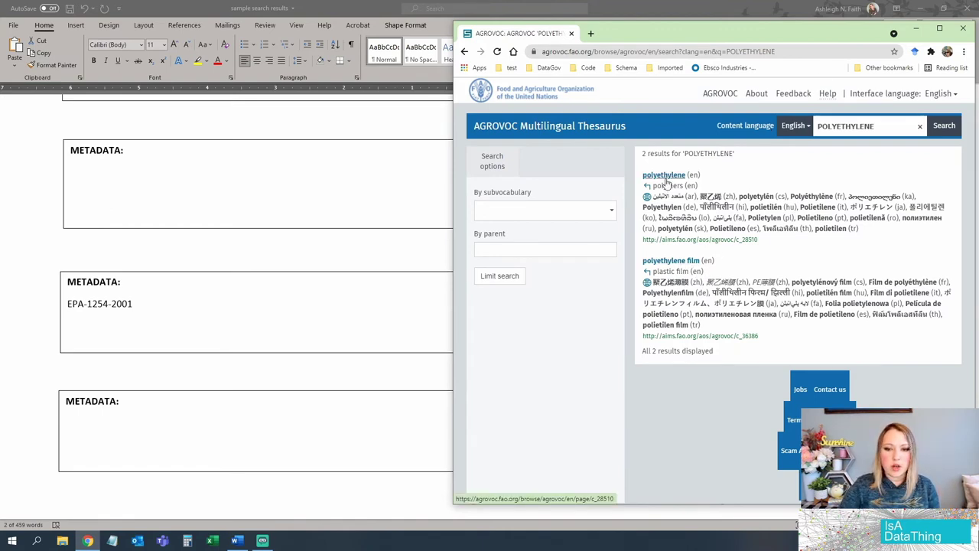
pyautogui.click(665, 178)
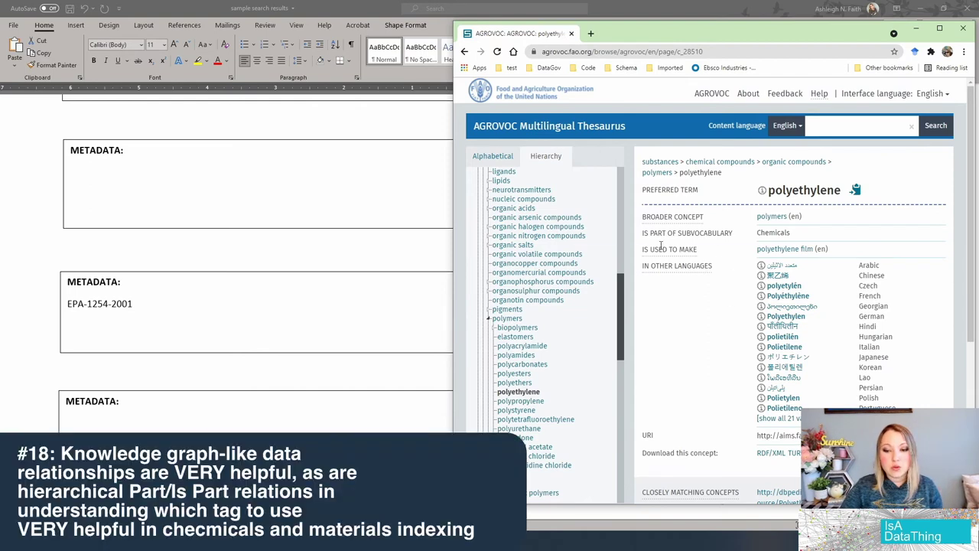
pyautogui.moveTo(672, 246)
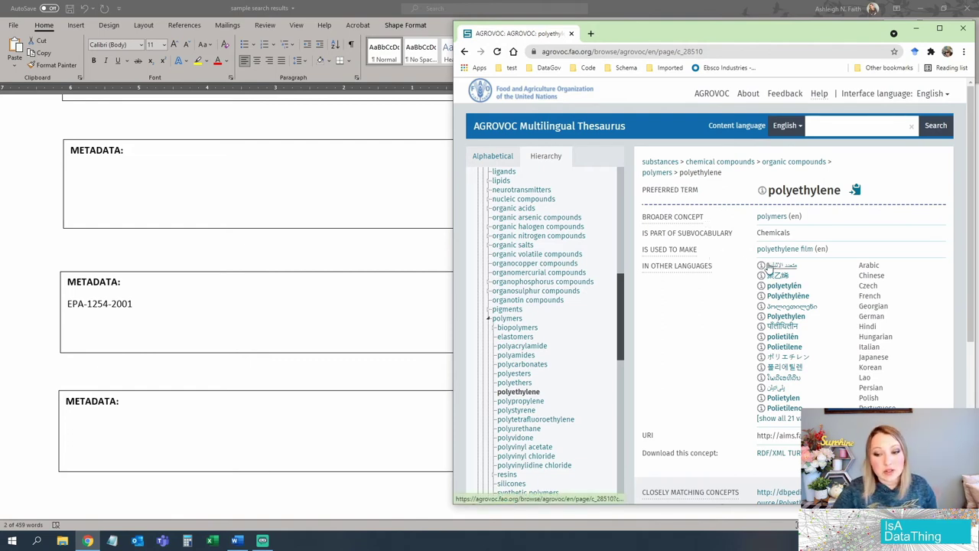
# - Switch back to the sample search results document in Word and go to the Plastics and the Environment result
pyautogui.click(225, 308)
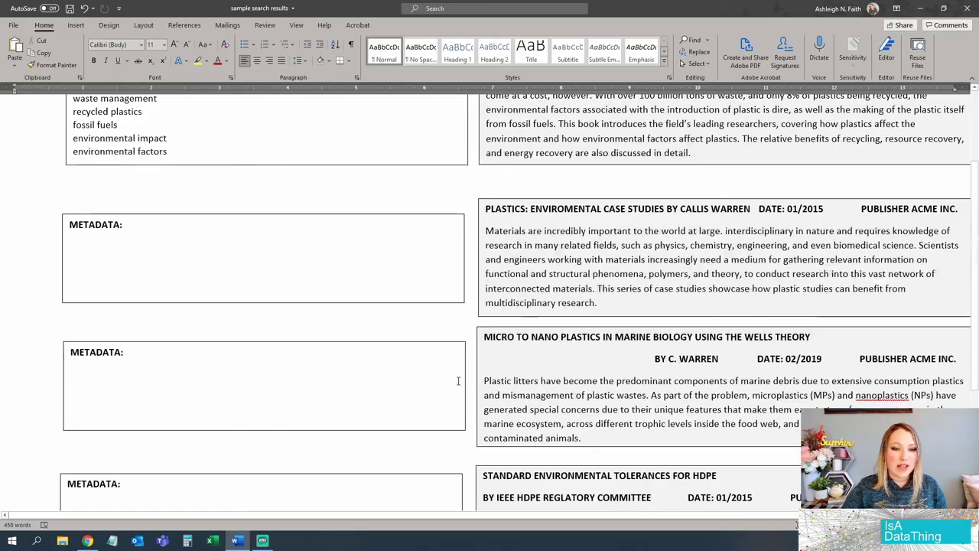
pyautogui.scroll(2, 304, 343)
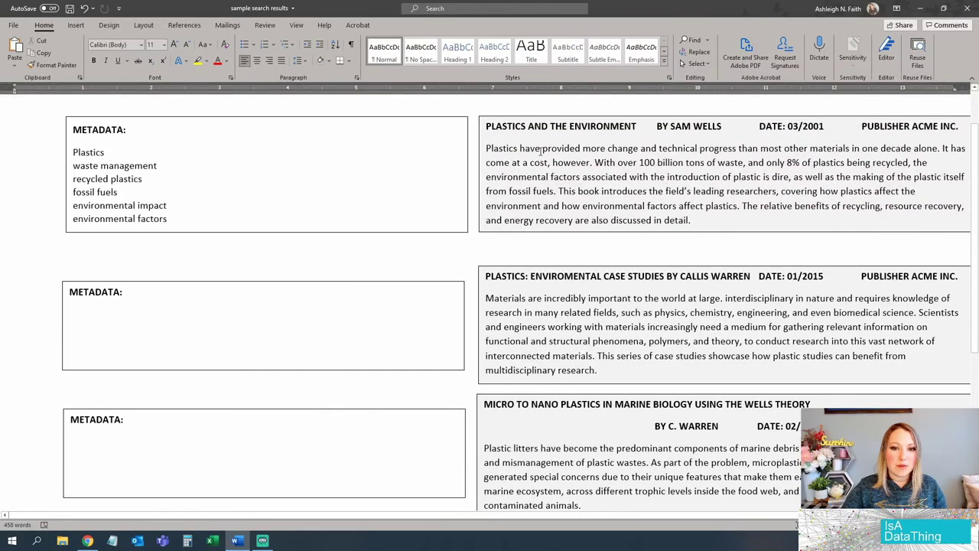